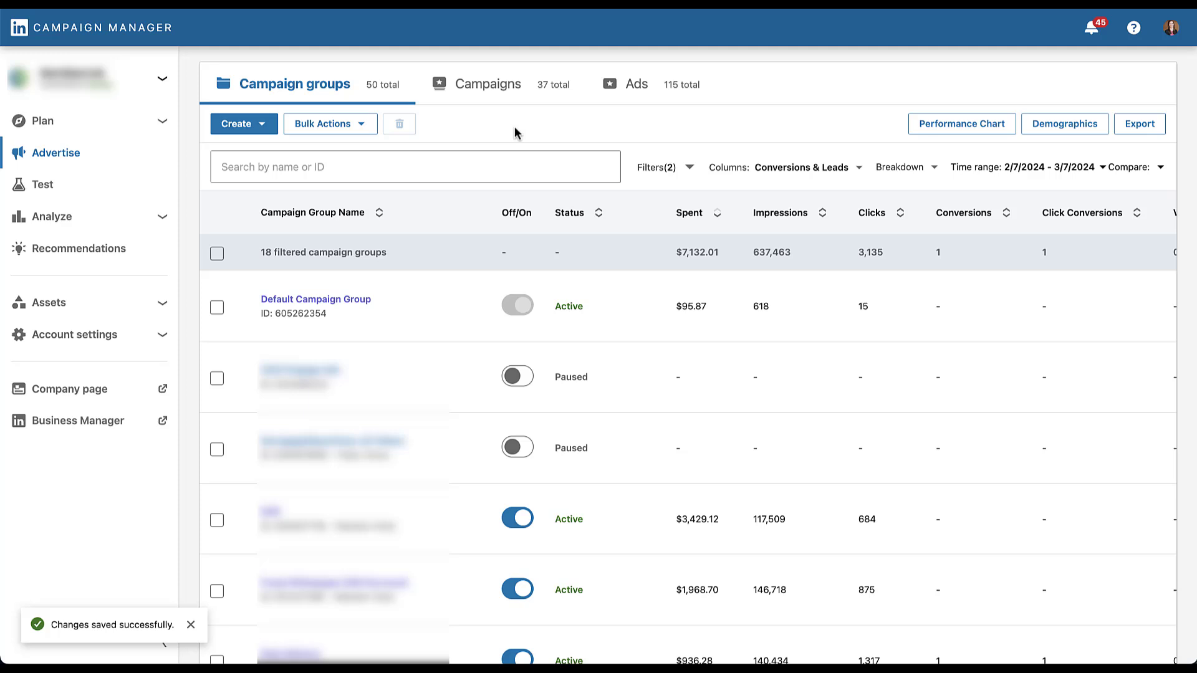
Start a new campaign in the Default Campaign Group, review the available campaign objectives, and leave the setup
mouse_move(398, 295)
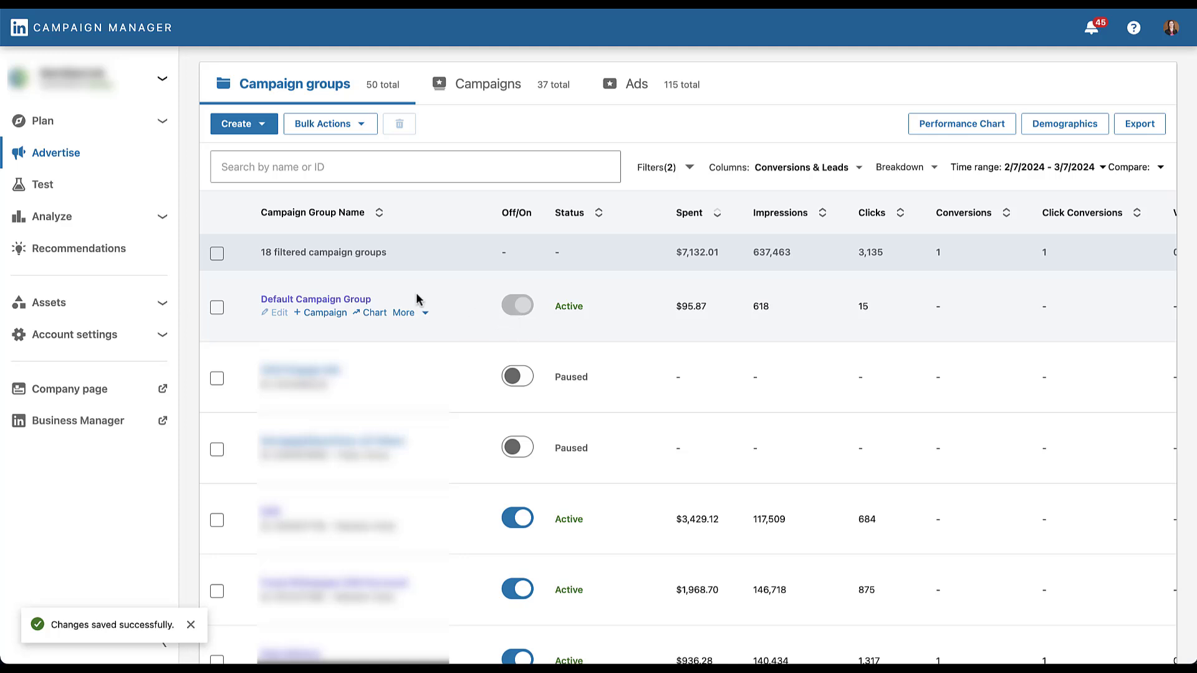
left_click(359, 301)
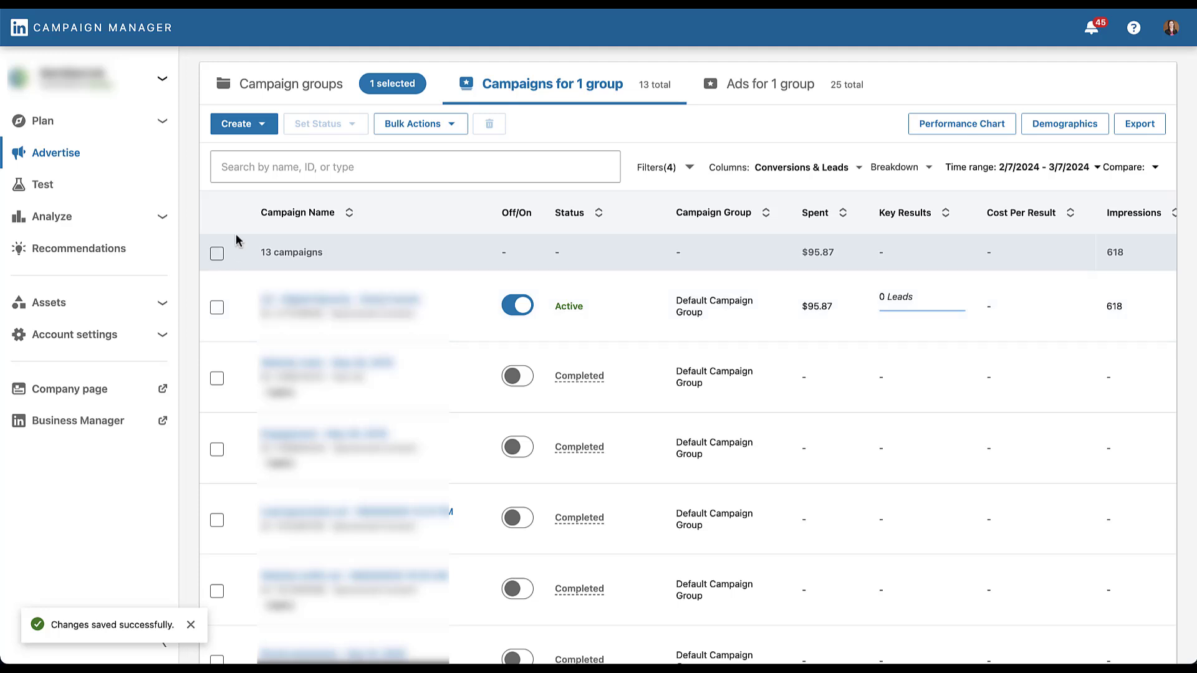
left_click(263, 132)
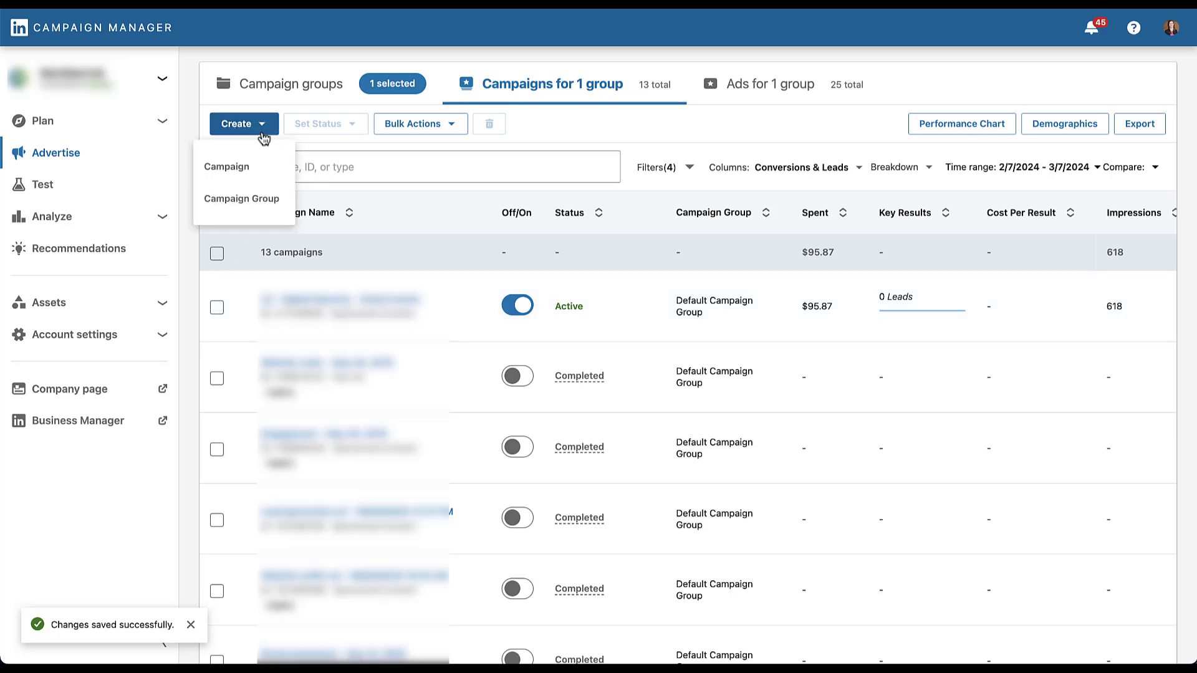
left_click(264, 172)
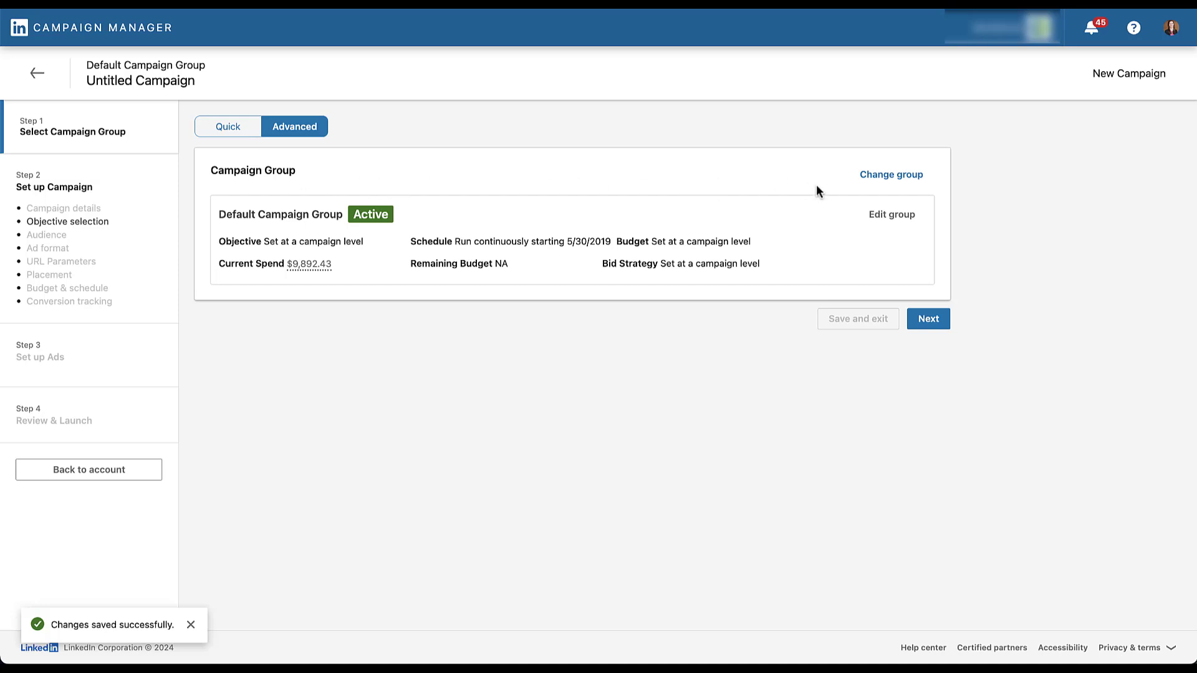
left_click(934, 323)
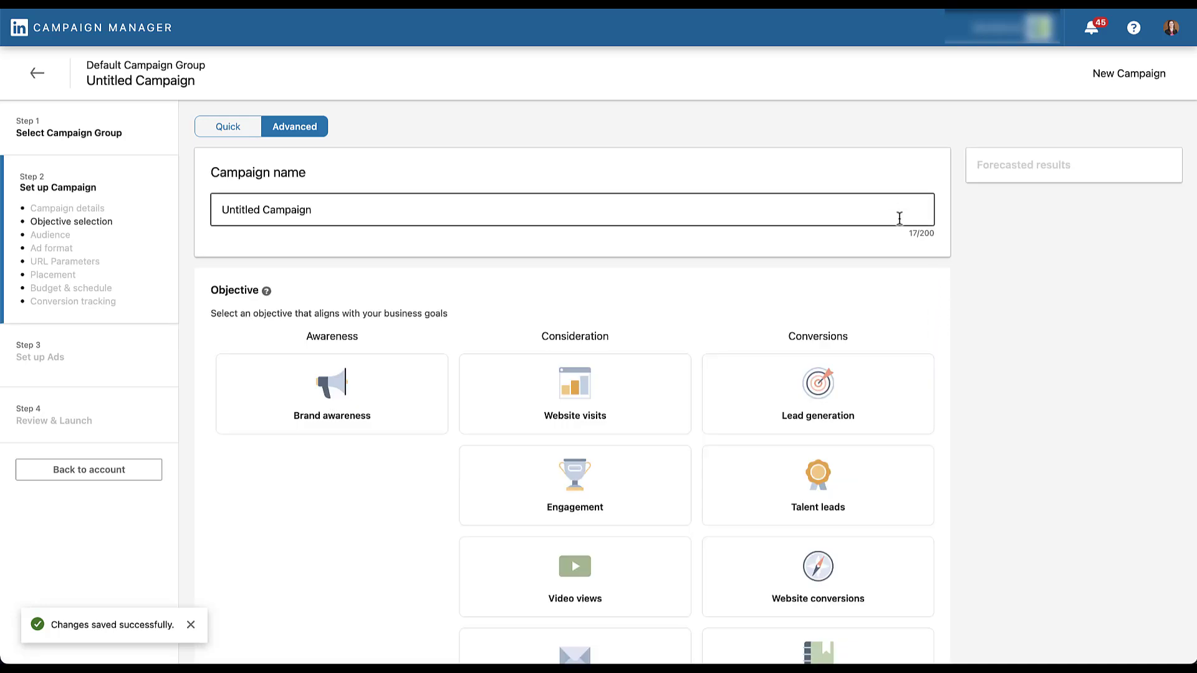
scroll(944, 342, "down", 2)
scroll(944, 349, "down", 1)
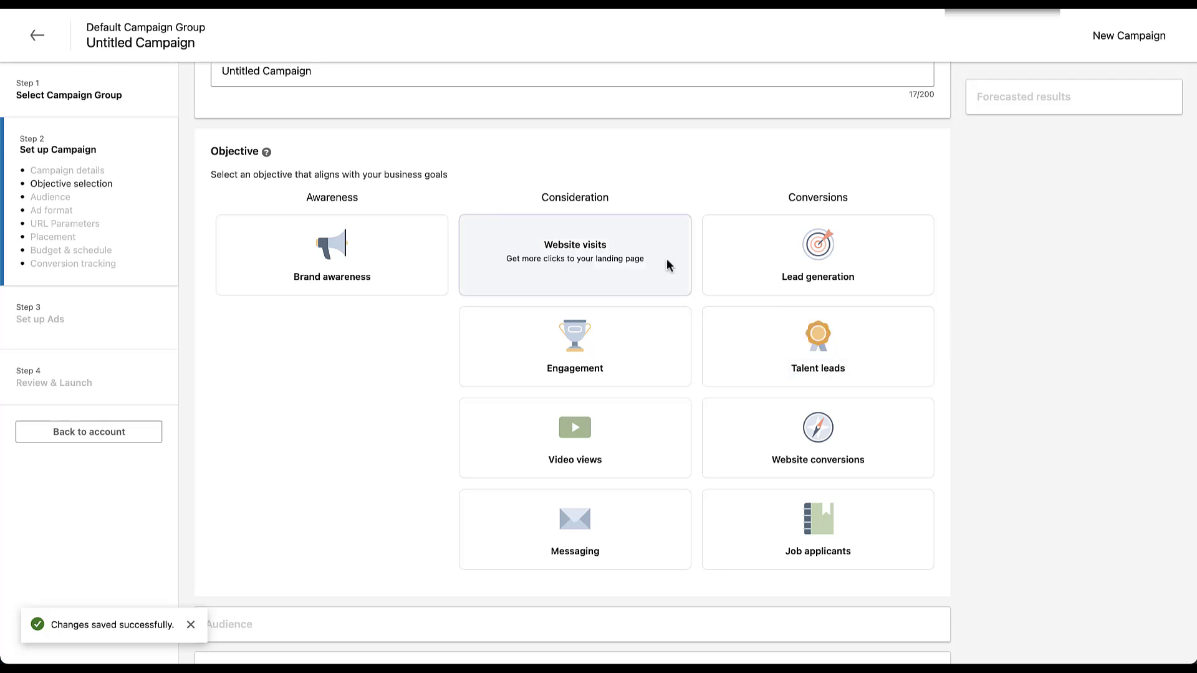
left_click(40, 35)
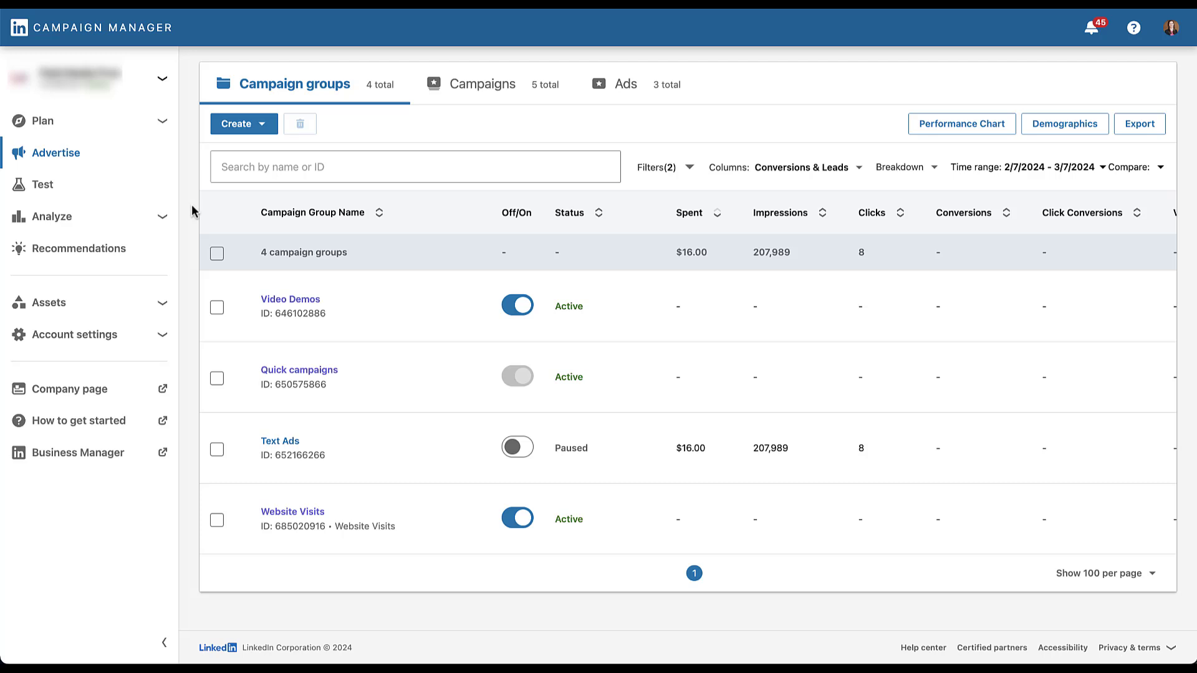
Start a new campaign group named Example Group with Lead generation as its objective
left_click(269, 129)
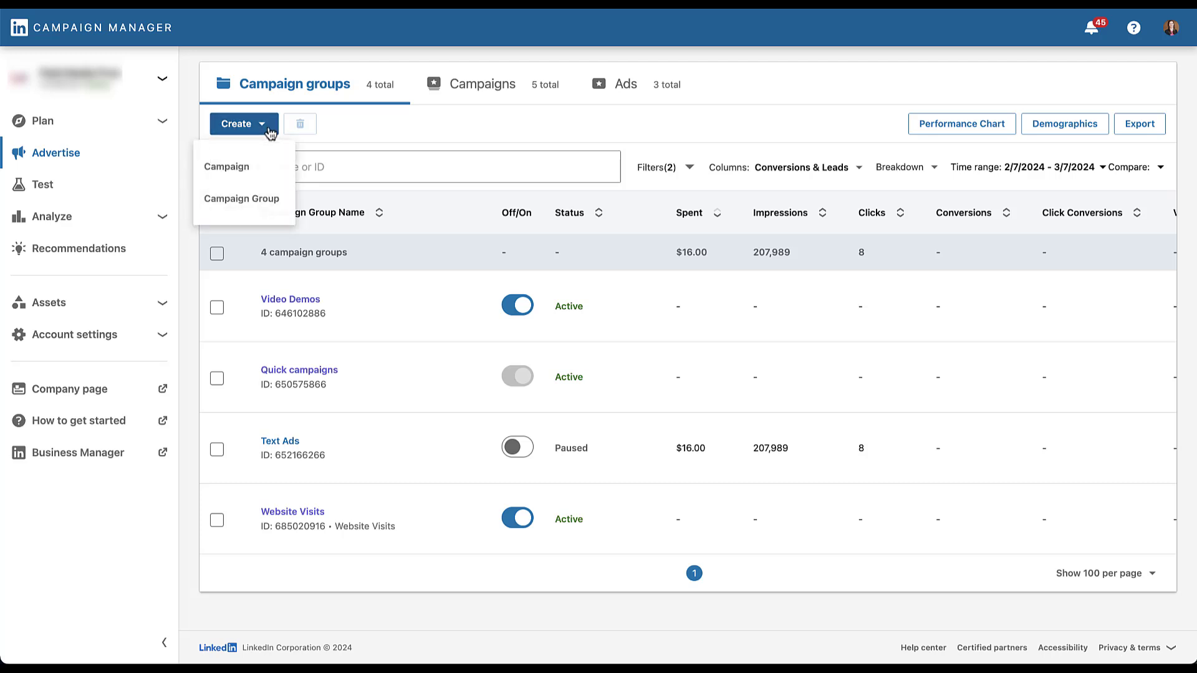
left_click(267, 200)
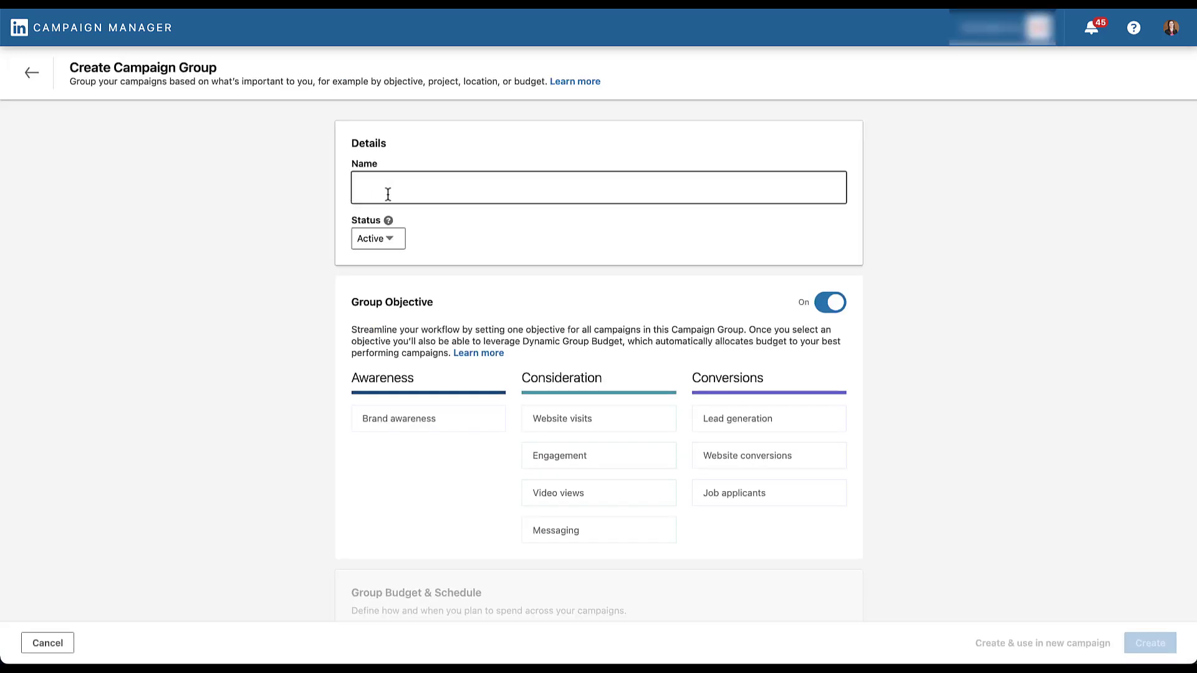
type("Example Group")
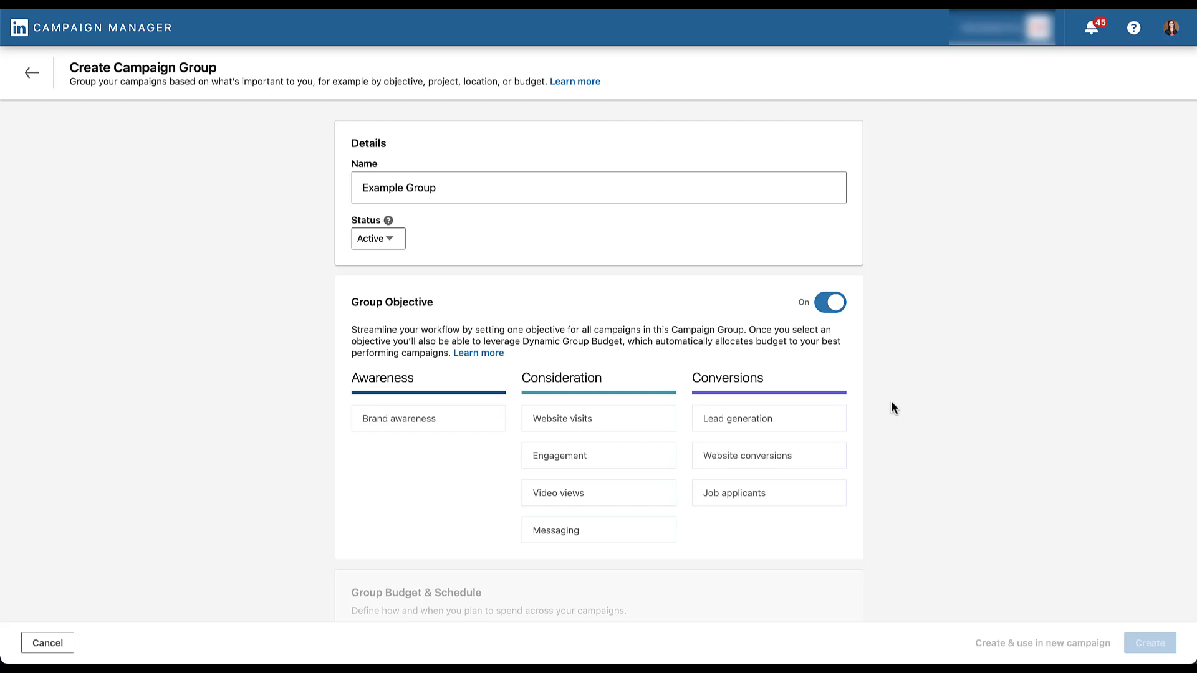
mouse_move(841, 423)
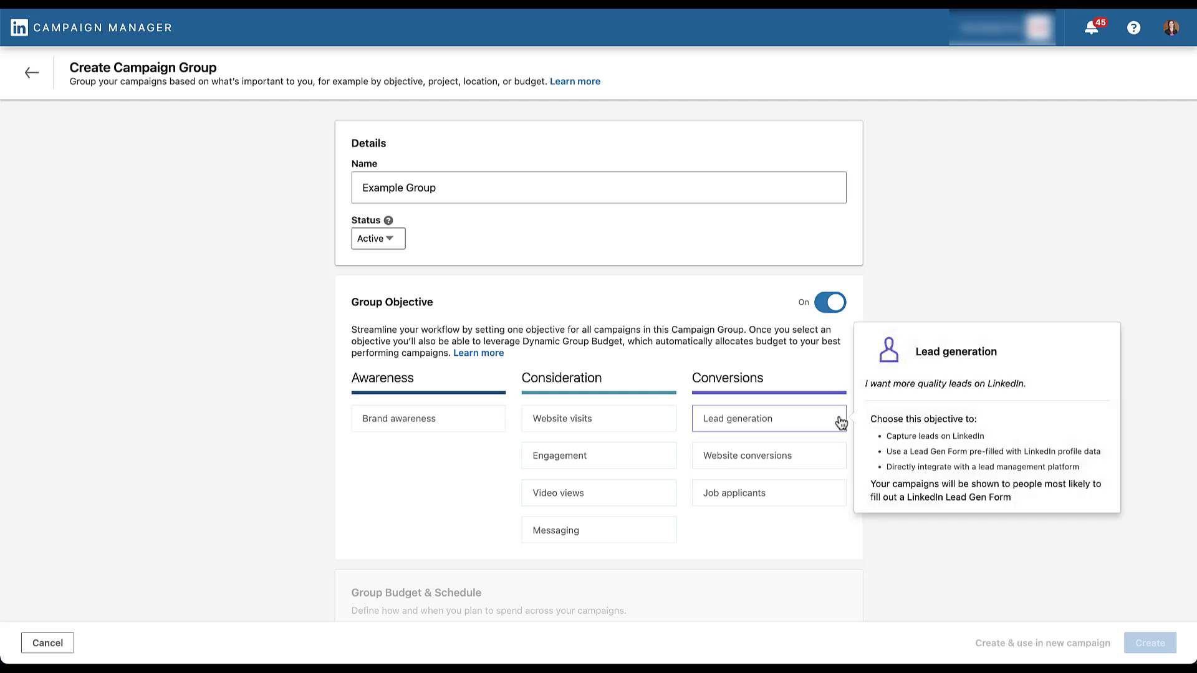
left_click(841, 423)
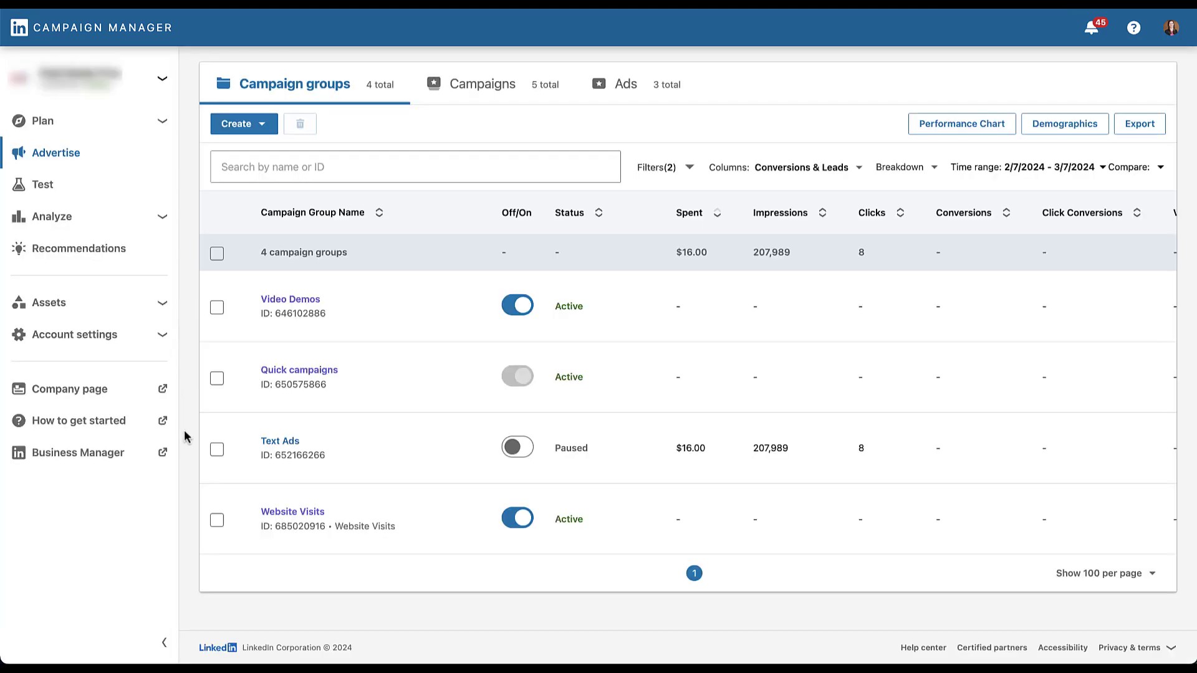
Start a new campaign in the Website Visits group and review its audience, ad format and placement settings
left_click(294, 514)
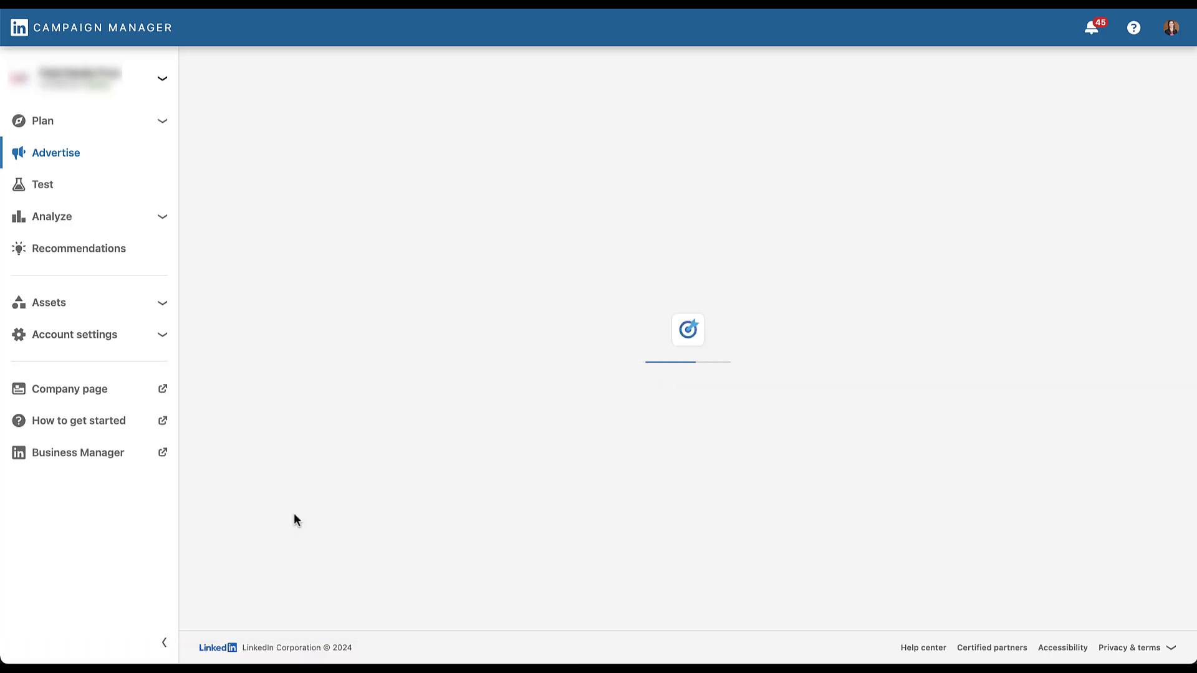
left_click(259, 123)
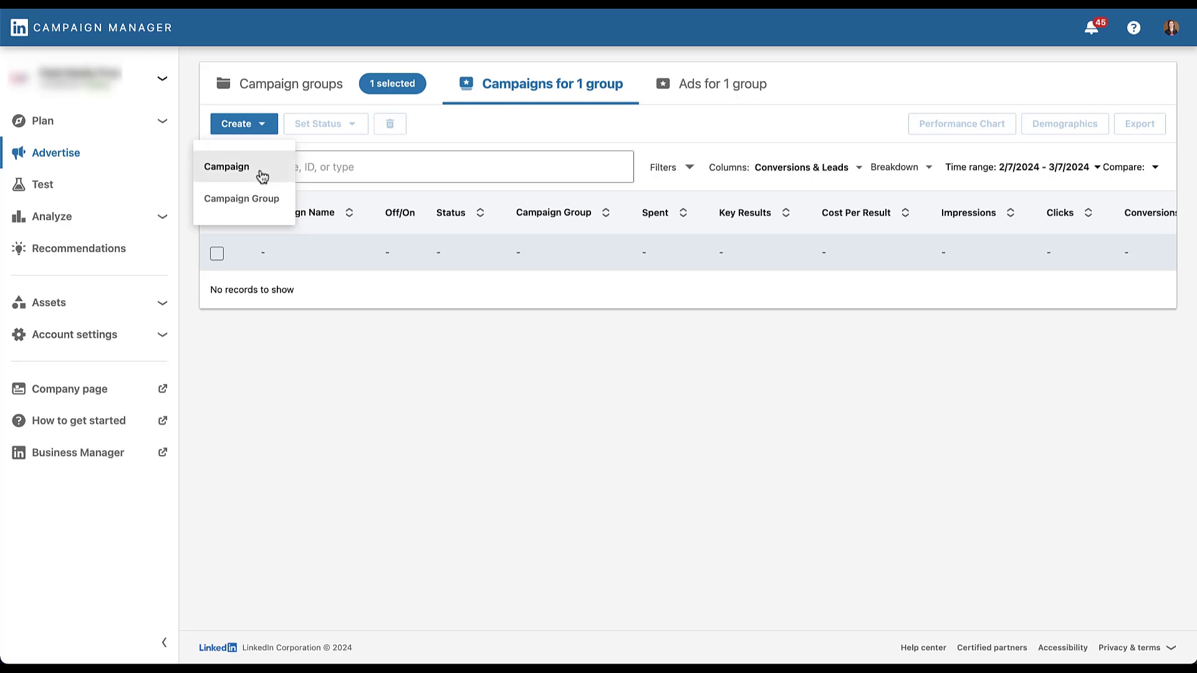
left_click(262, 178)
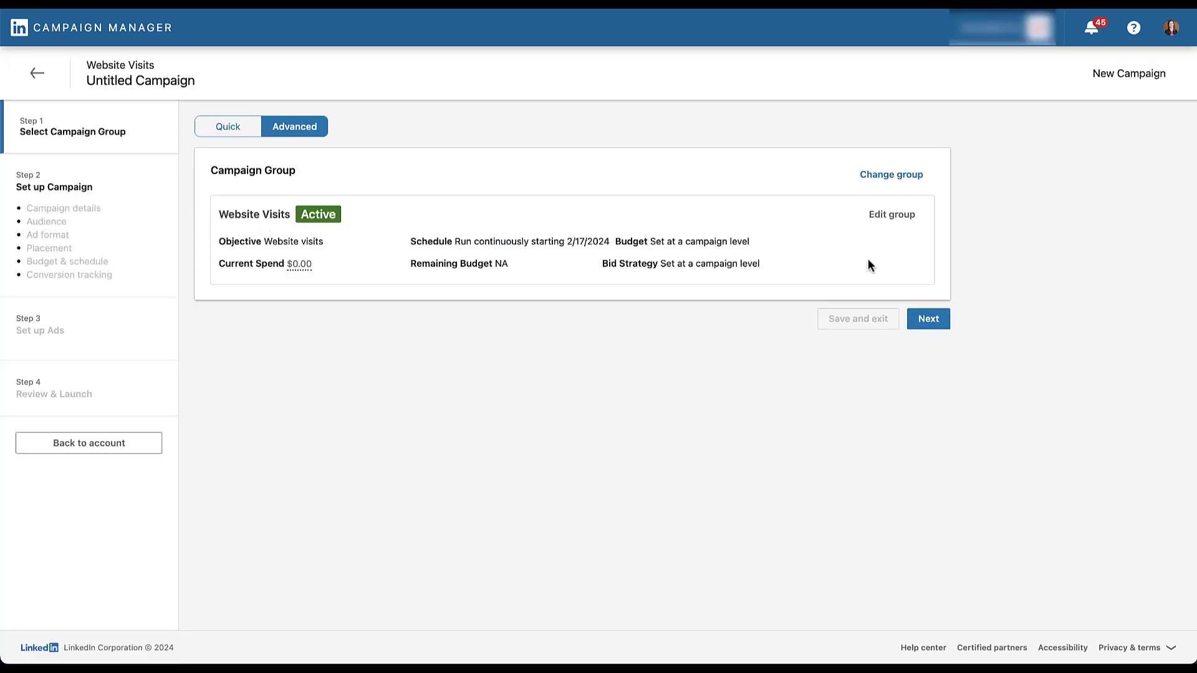
left_click(931, 332)
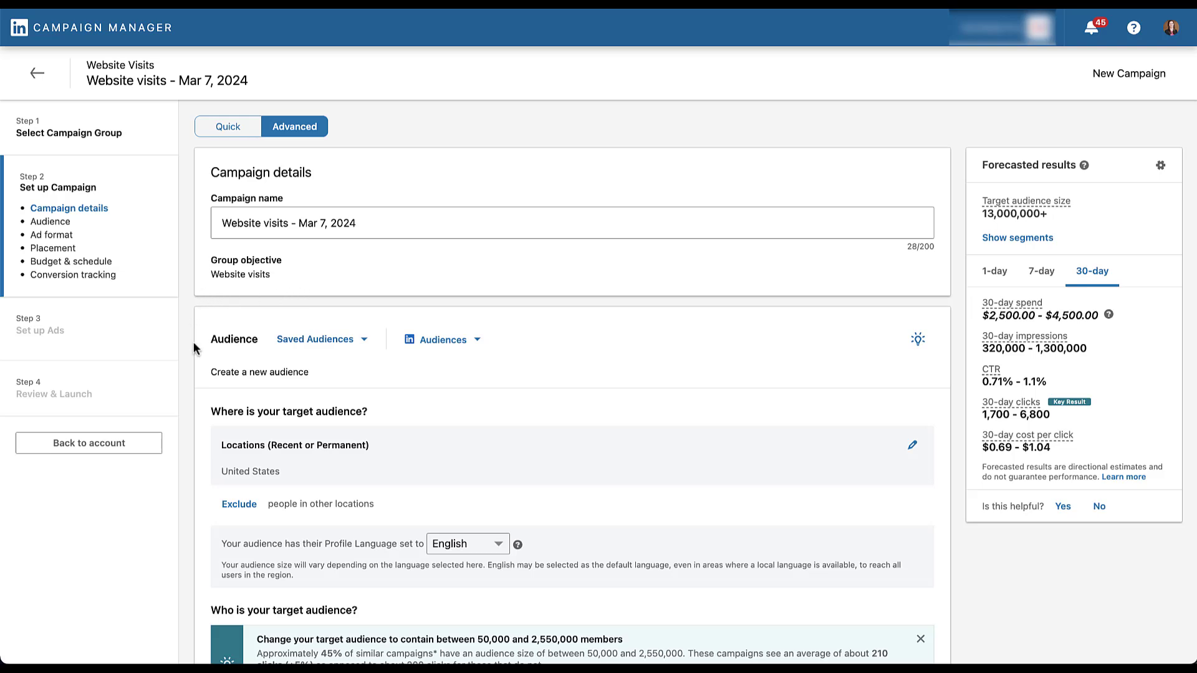
scroll(193, 342, "down", 5)
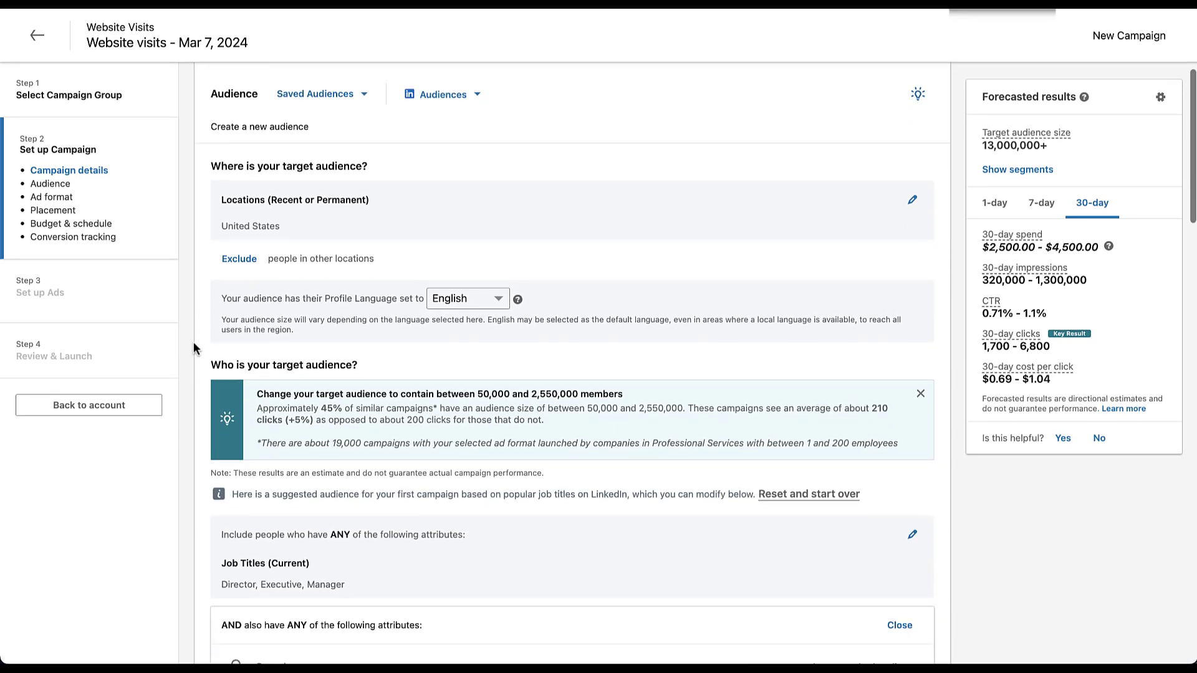
scroll(193, 342, "down", 3)
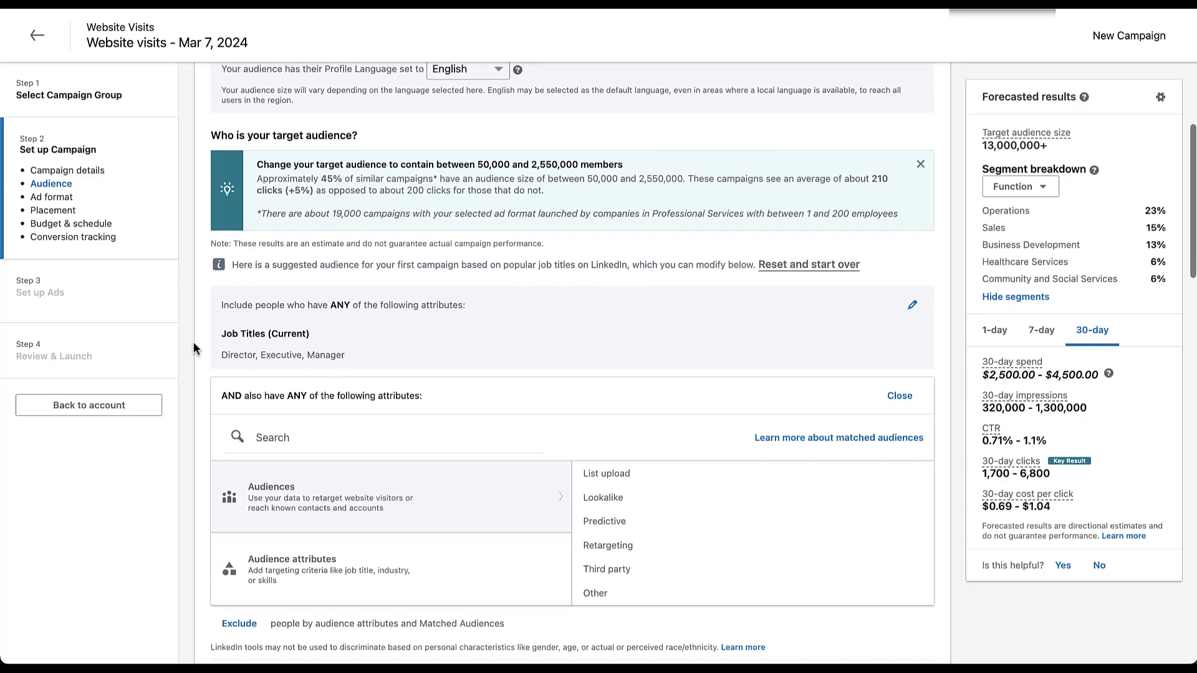
scroll(193, 343, "down", 3)
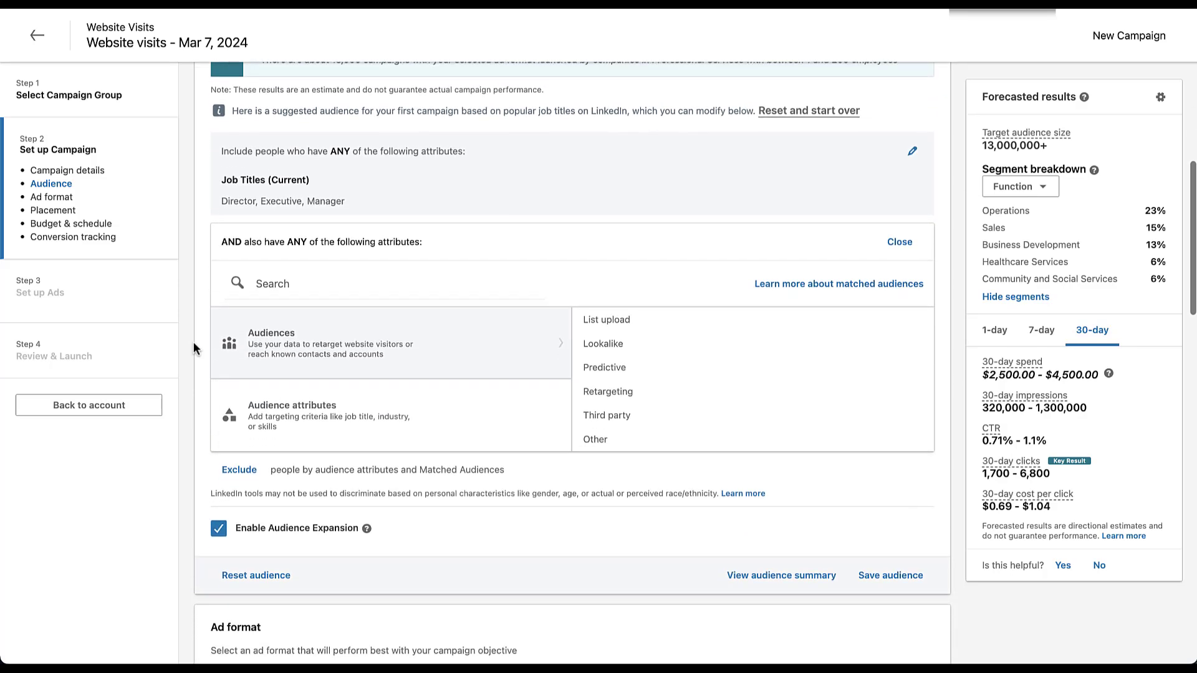
scroll(194, 348, "down", 8)
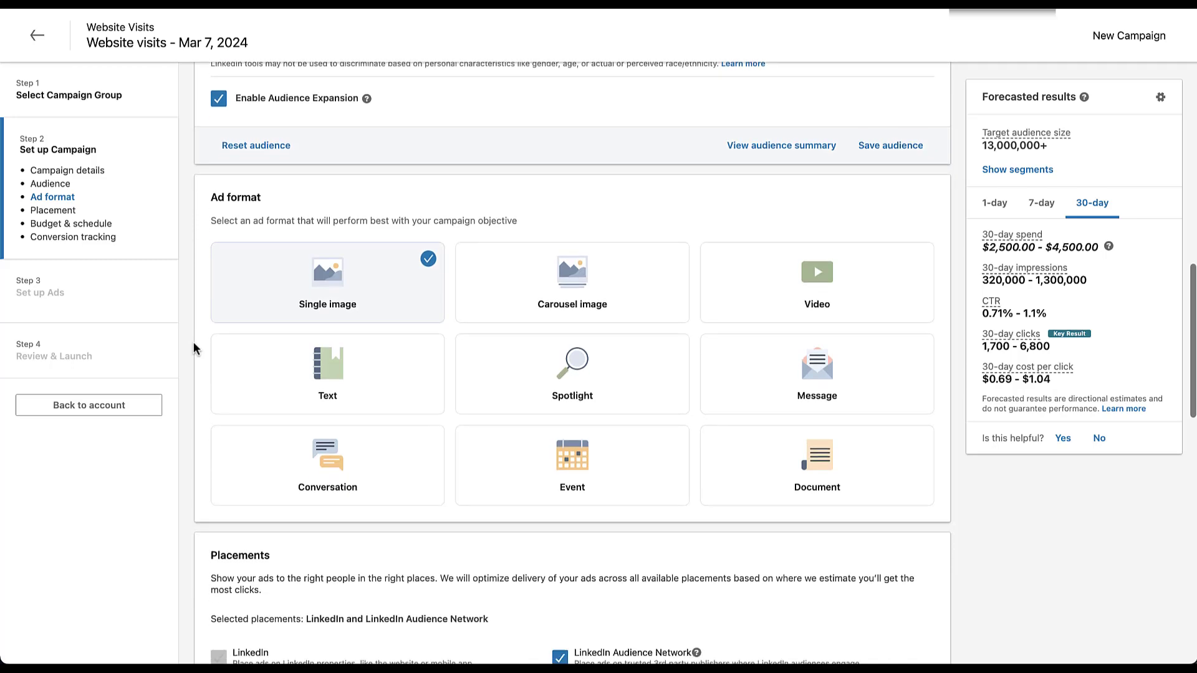
scroll(193, 343, "down", 1)
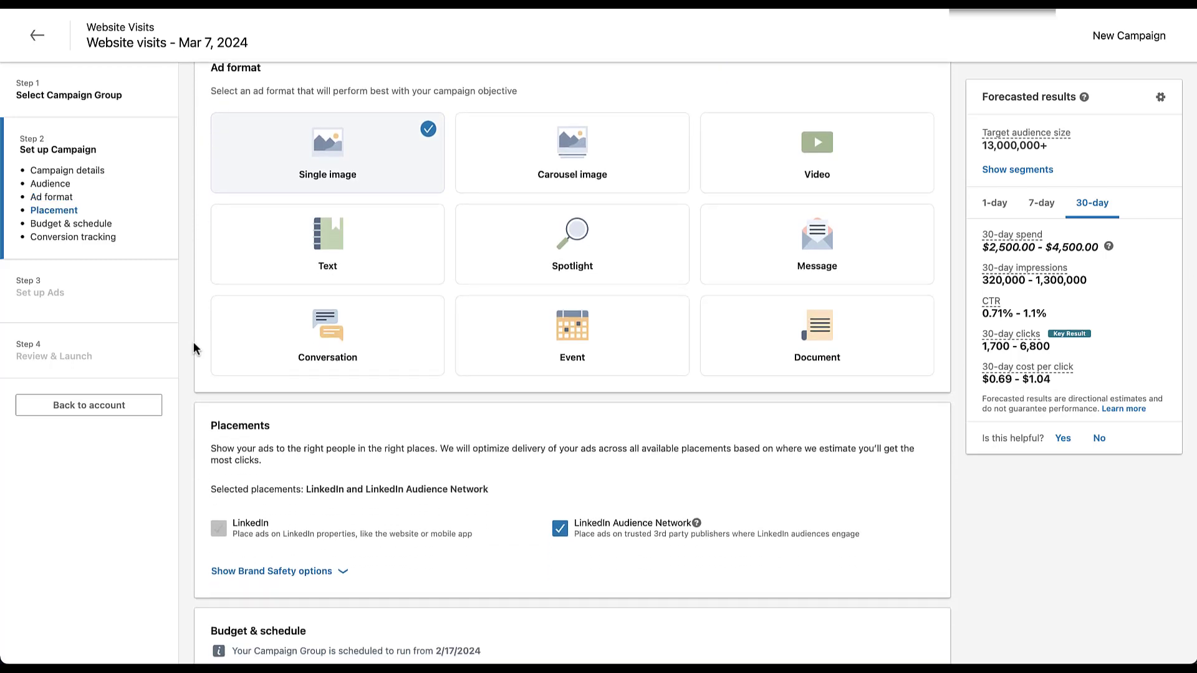
scroll(194, 342, "up", 2)
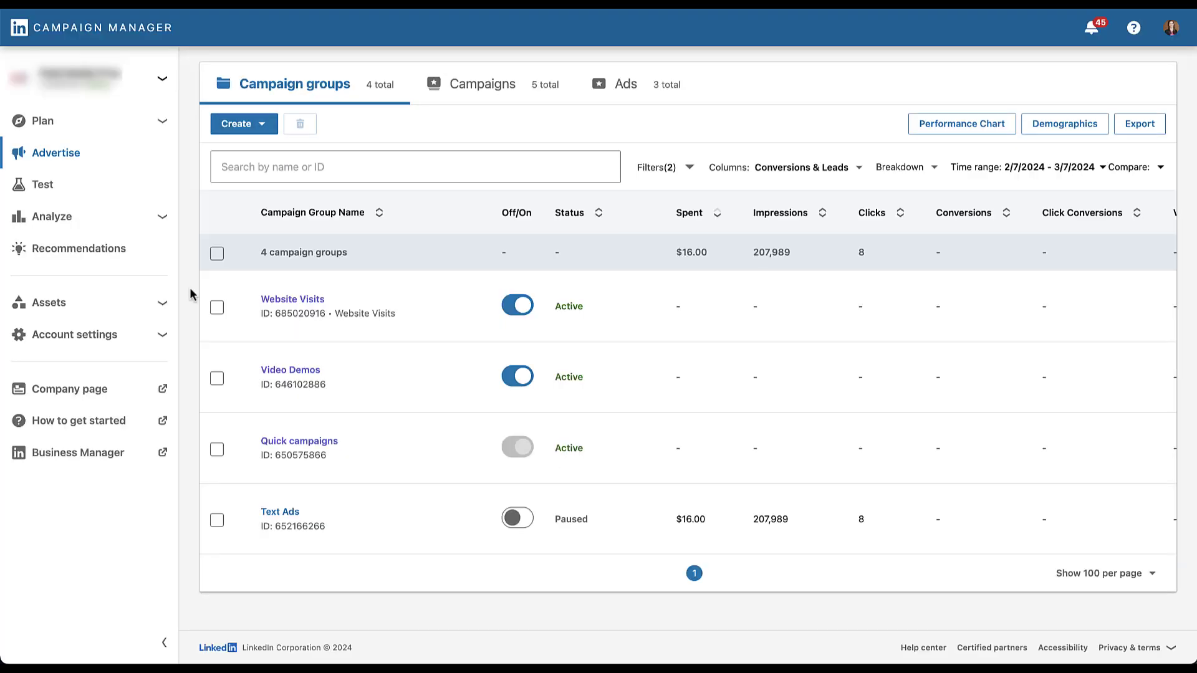
Start a new campaign group with Website visits as the group objective
left_click(262, 124)
left_click(263, 204)
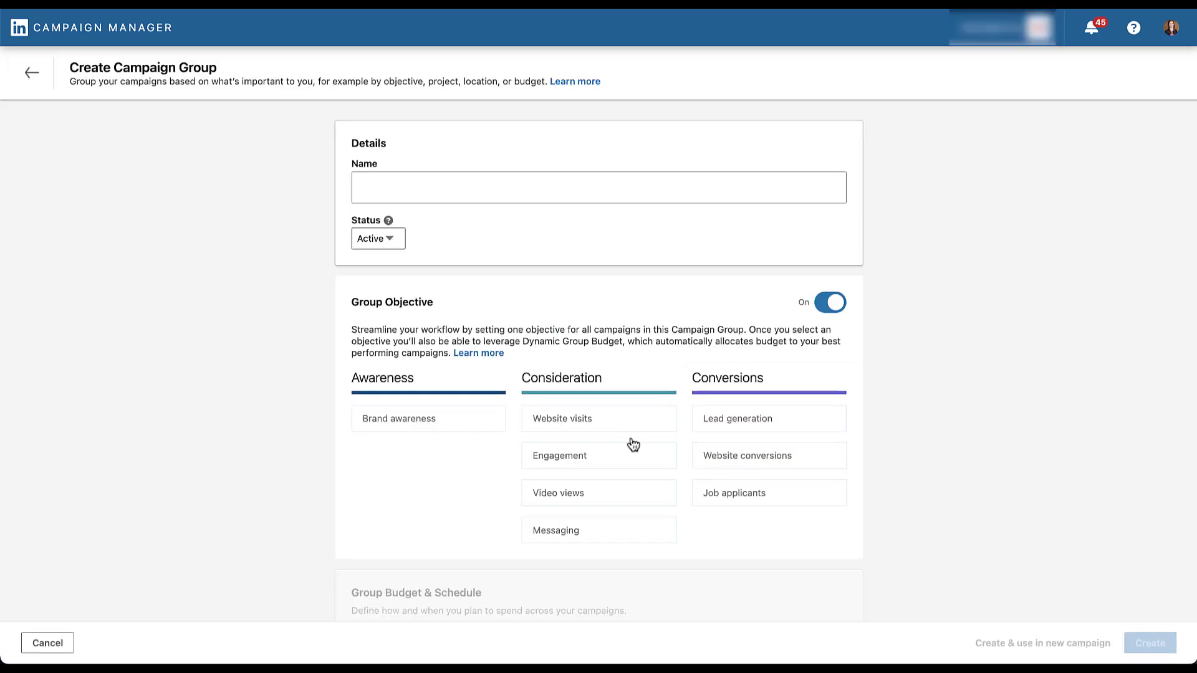
left_click(637, 430)
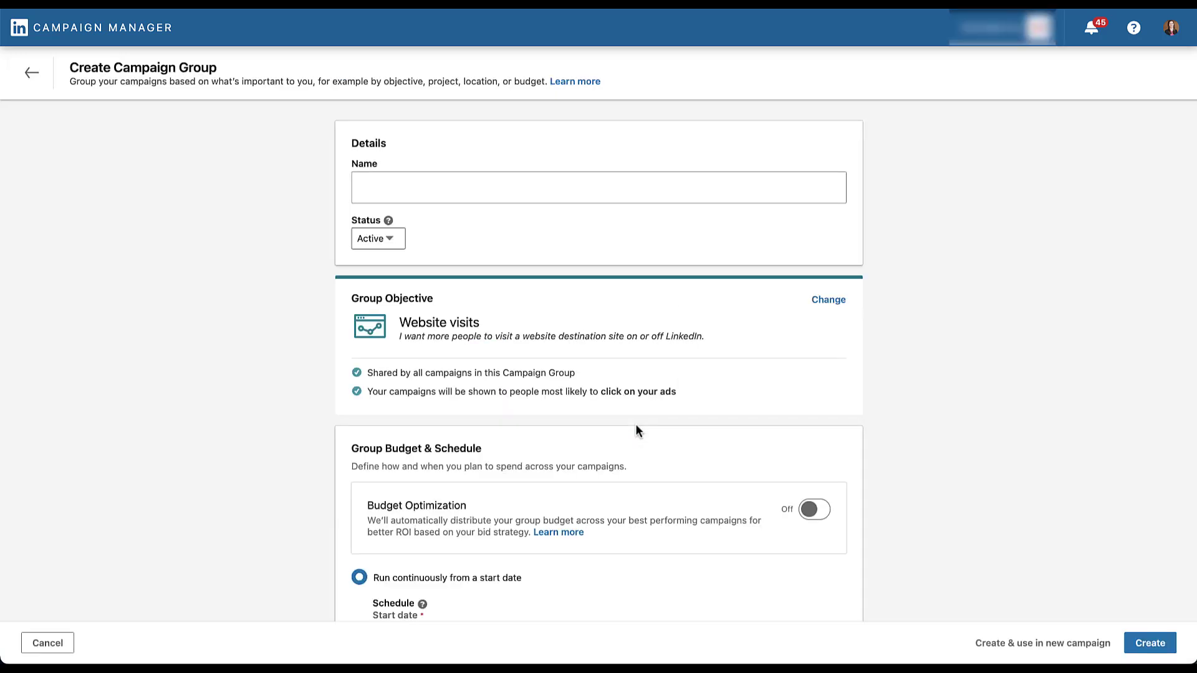
Try scheduling the group with a start and end date and a budget, and return to running continuously from a start date
scroll(282, 506, "down", 2)
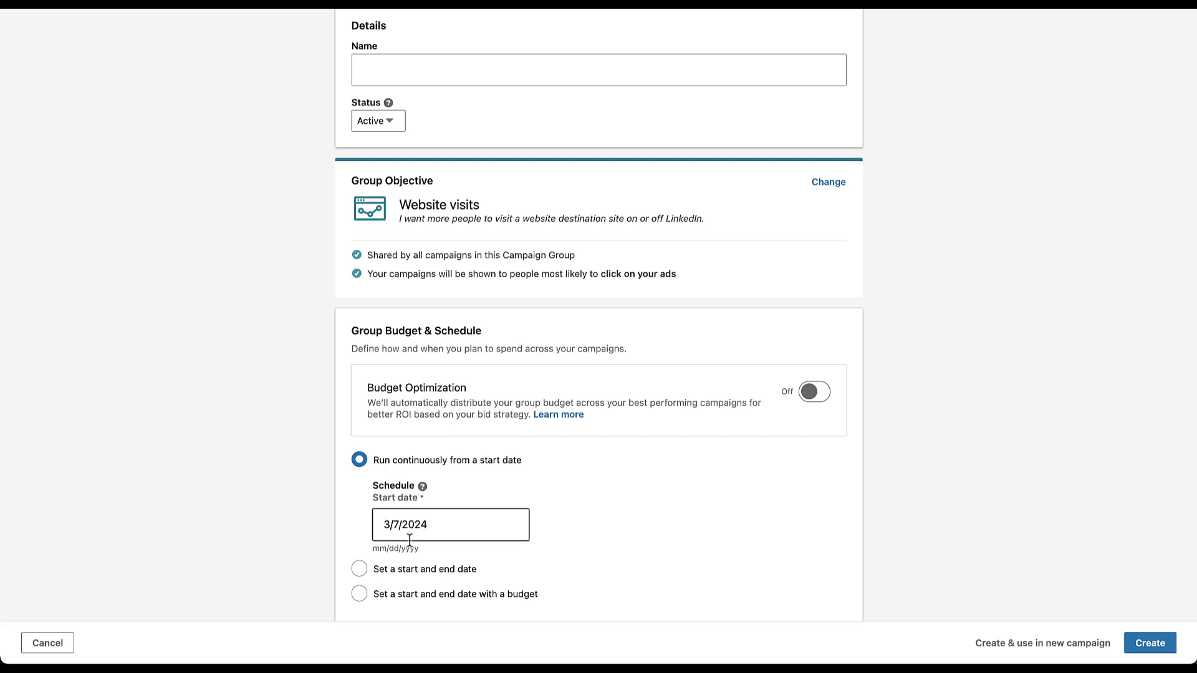
left_click(360, 595)
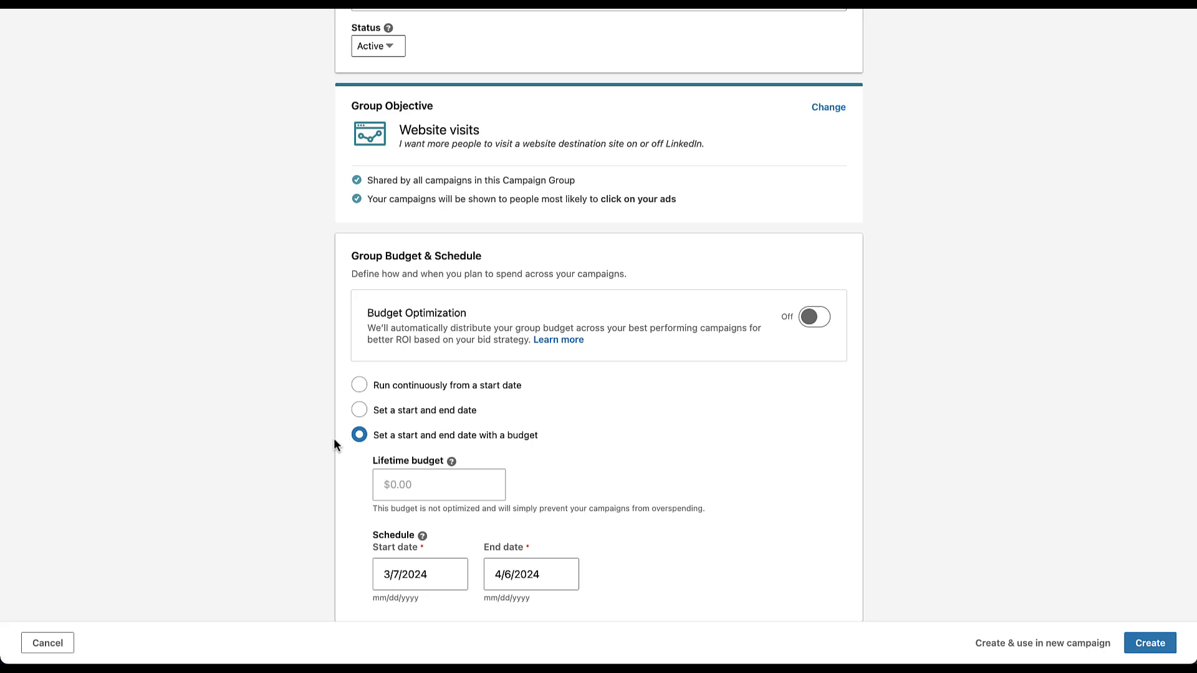
left_click(359, 384)
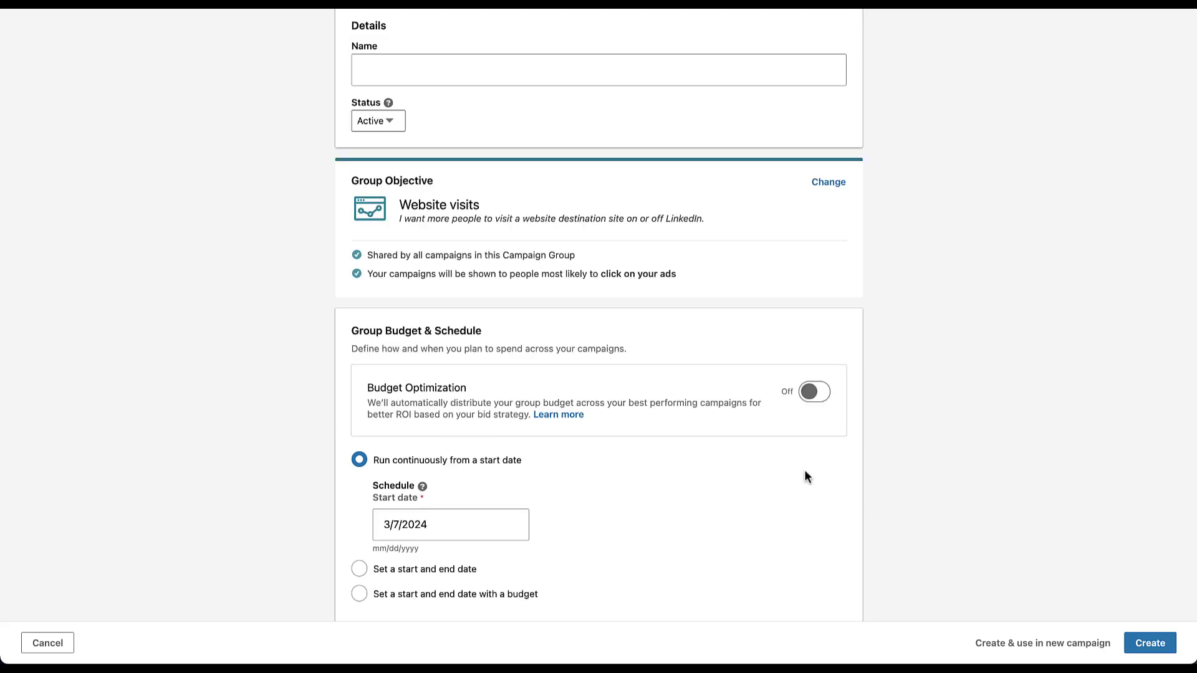
Turn on Budget Optimization for the campaign group, keeping a daily budget as the budget type
left_click(817, 410)
scroll(279, 422, "down", 3)
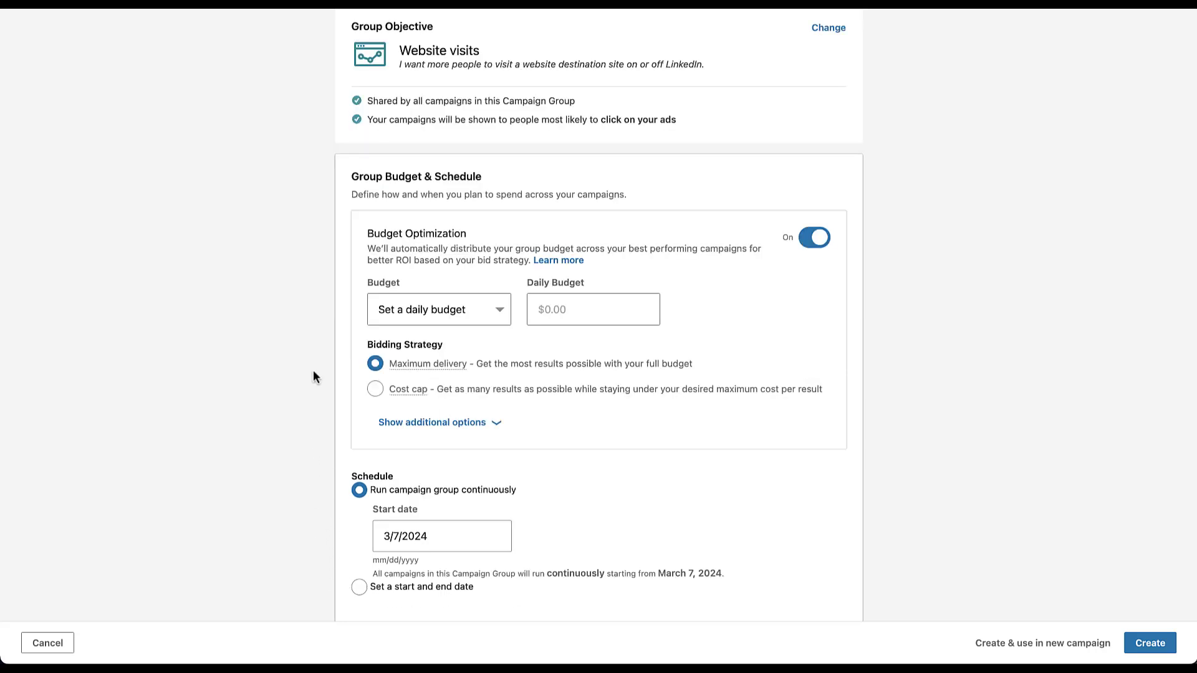
left_click(504, 315)
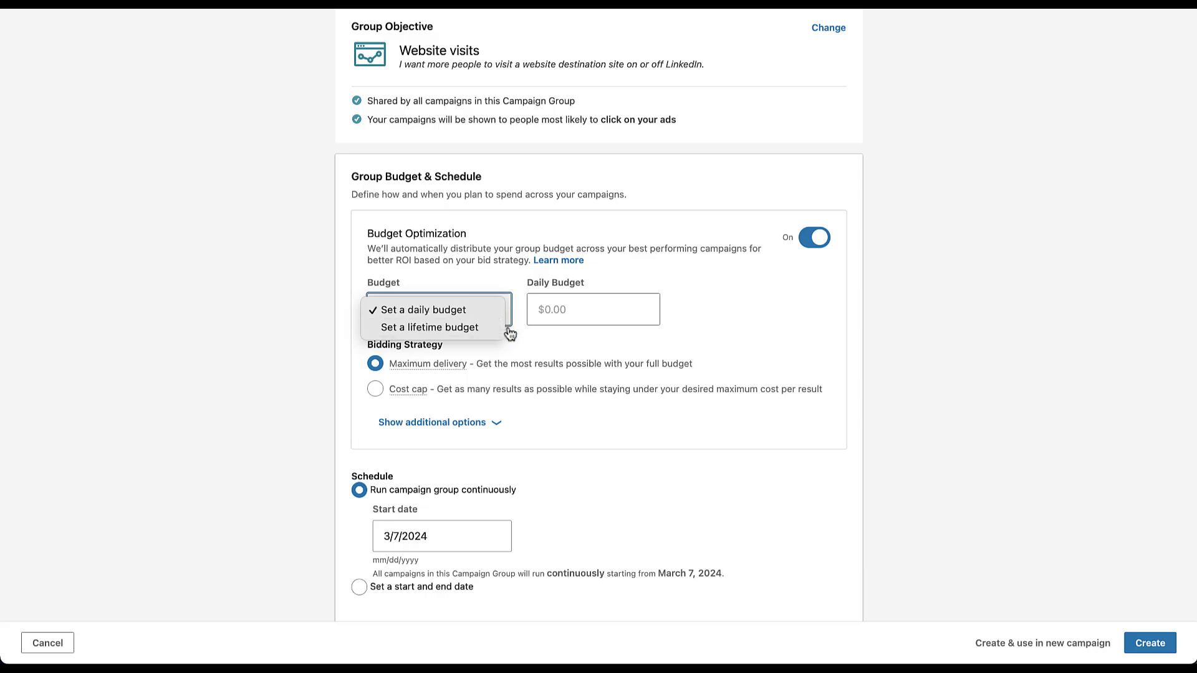
left_click(599, 314)
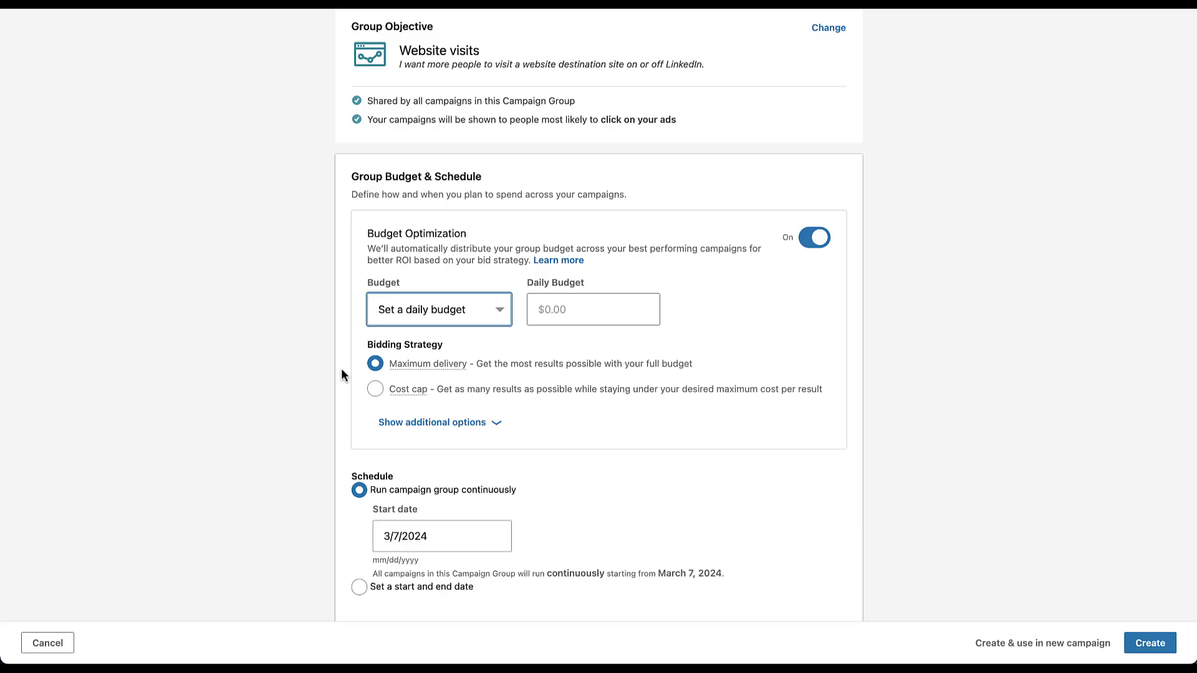
Reveal the additional bidding options and set the group's bidding strategy to Manual bidding
mouse_move(419, 374)
left_click(500, 427)
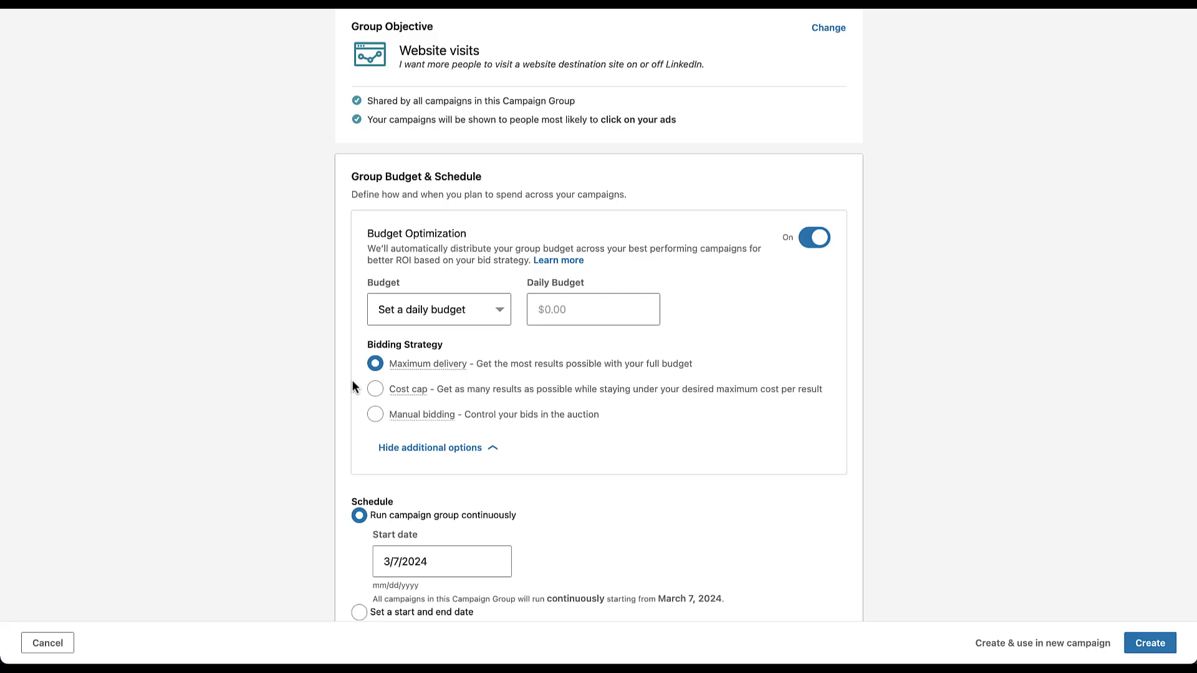
left_click(374, 414)
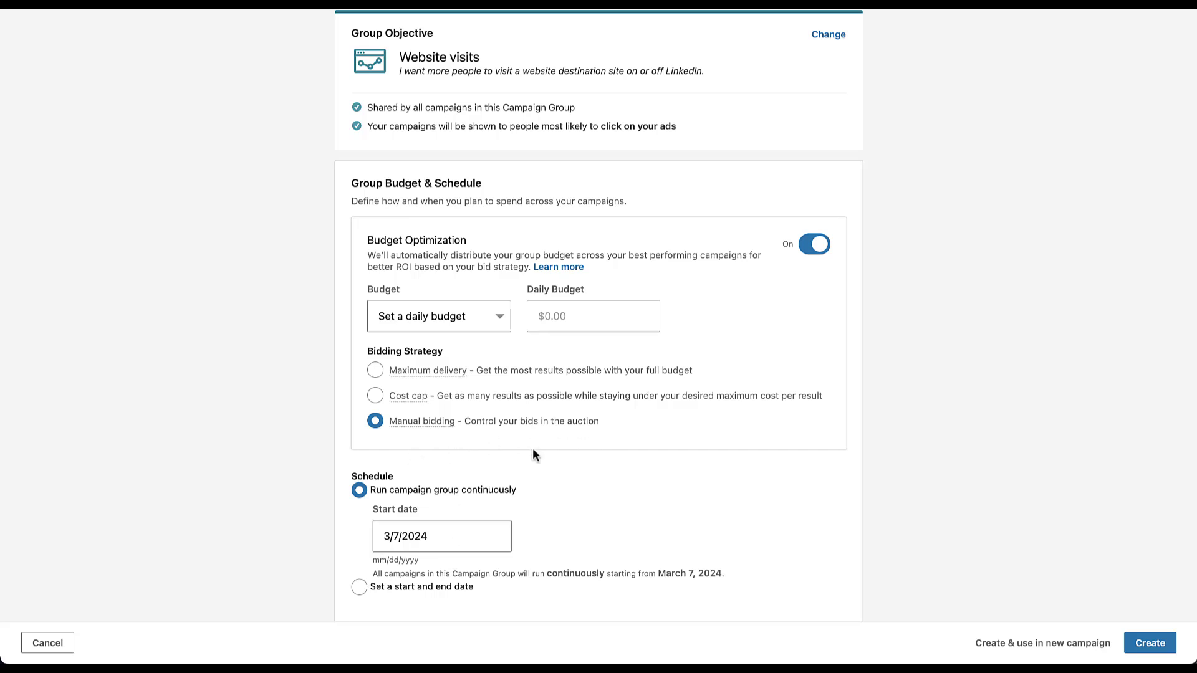
left_click(375, 395)
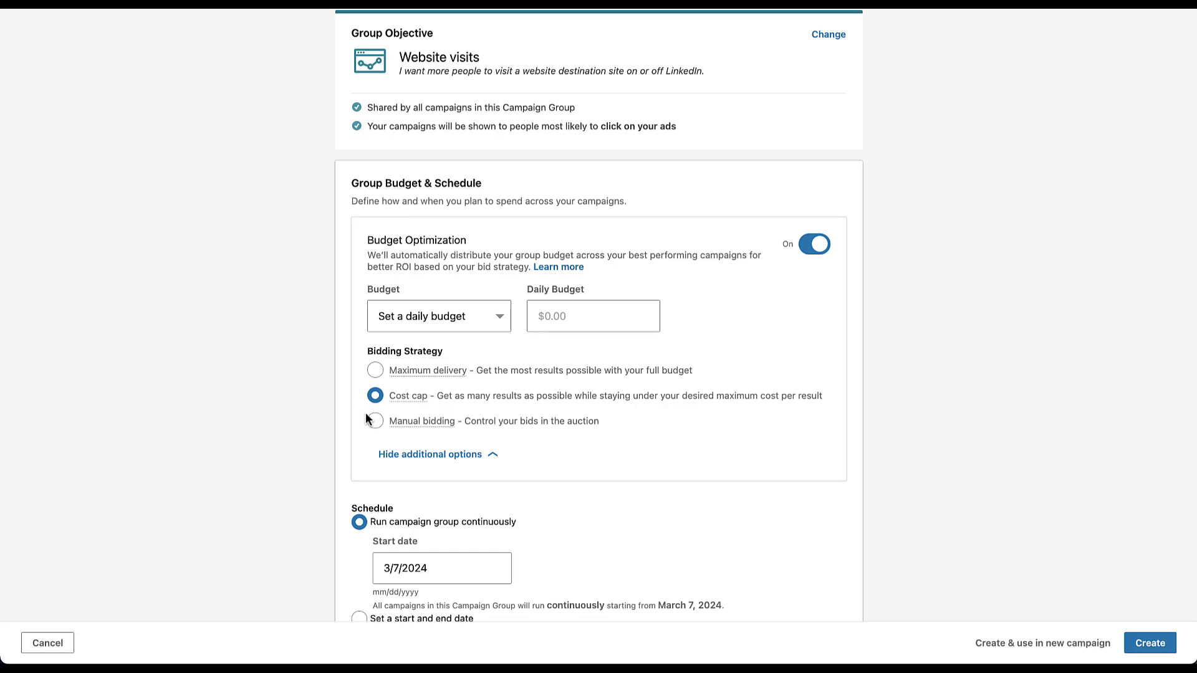
left_click(376, 422)
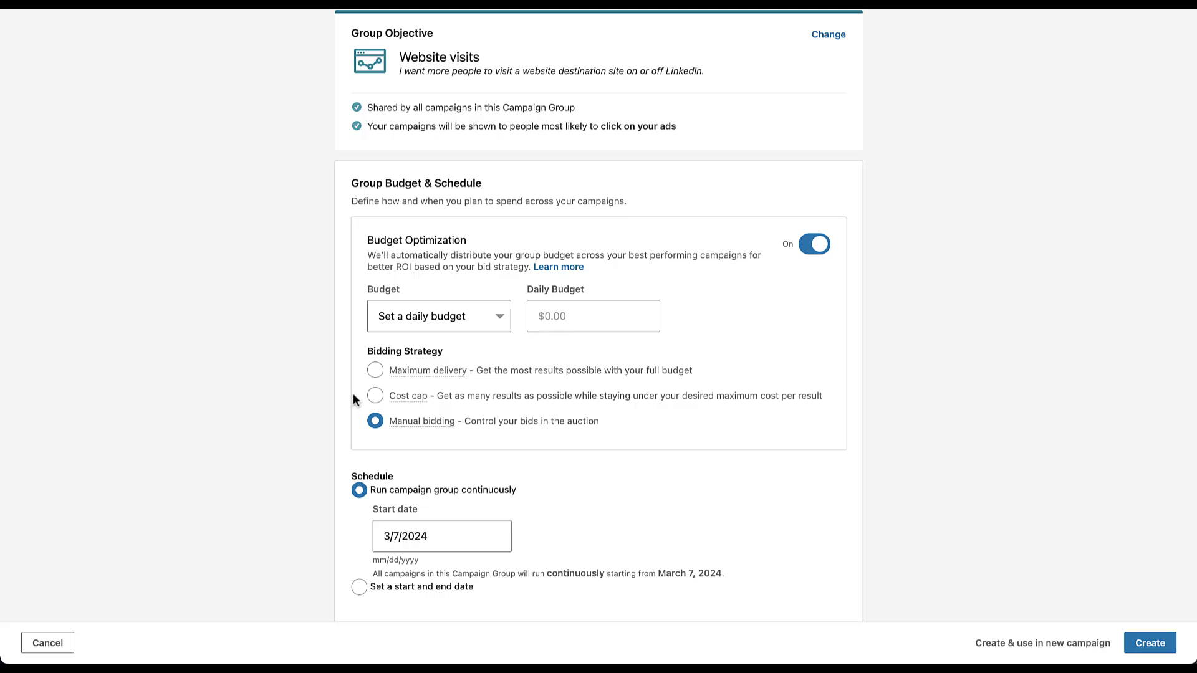
Set the group's daily budget to $50 and create the campaign group
left_click(569, 323)
type("50")
left_click(1149, 646)
left_click(1149, 646)
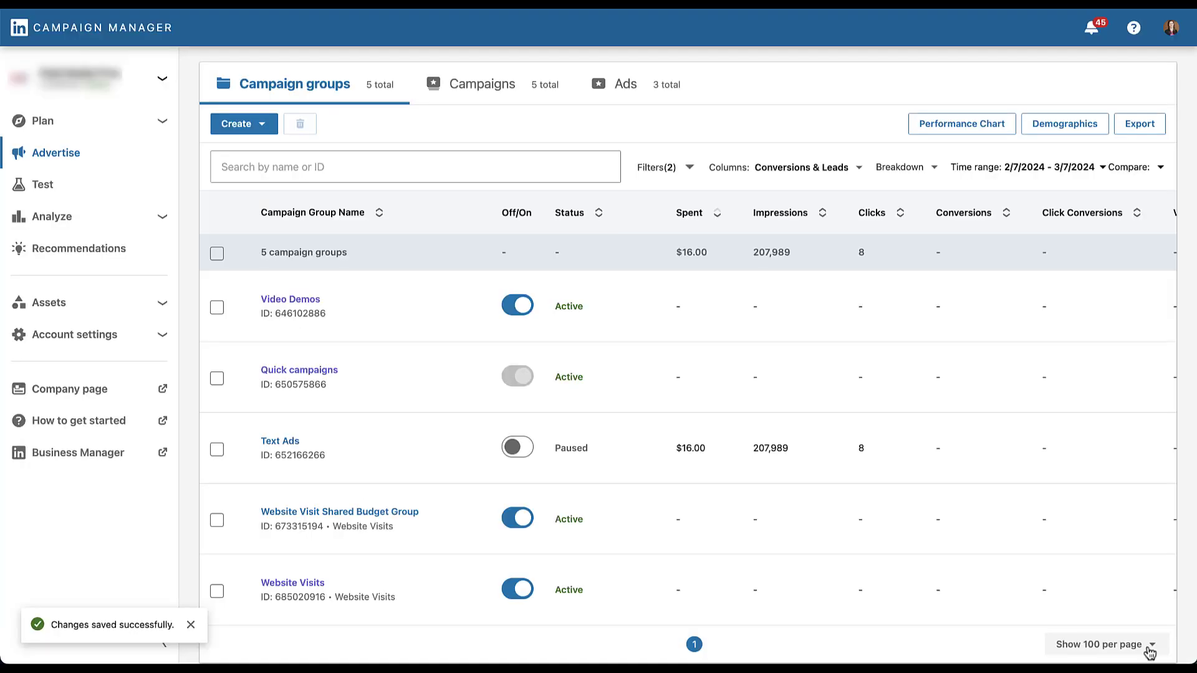
Start a new campaign inside the Website Visit Shared Budget Group and continue to the campaign setup
mouse_move(489, 541)
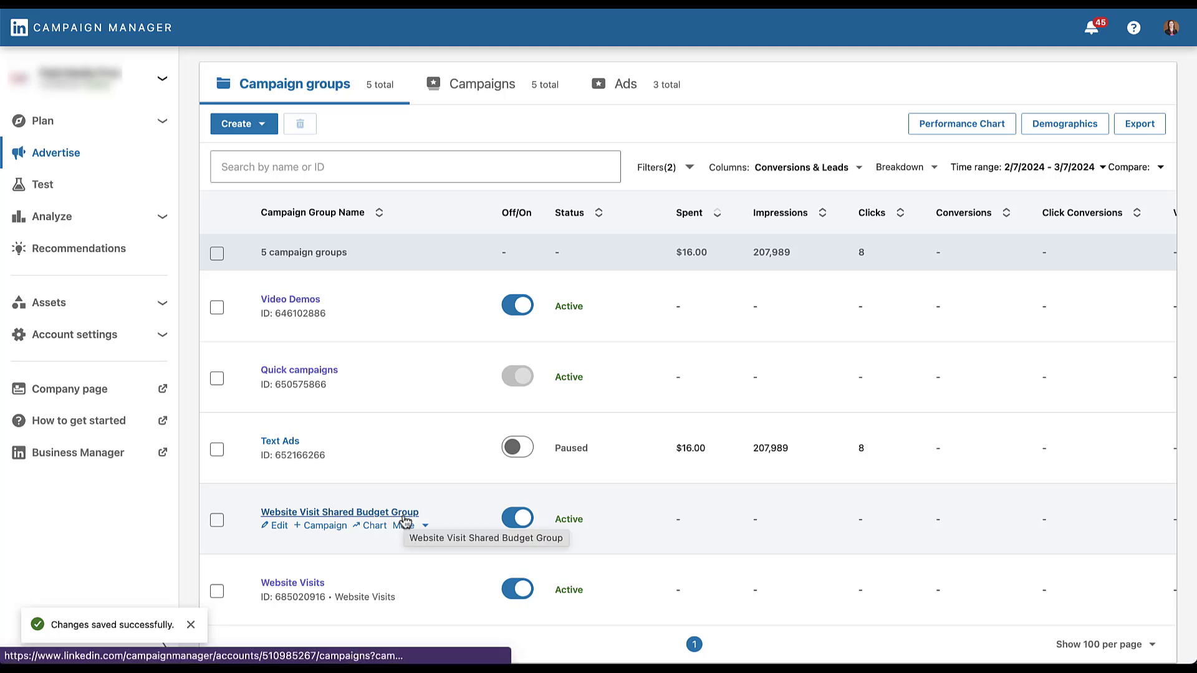
left_click(284, 516)
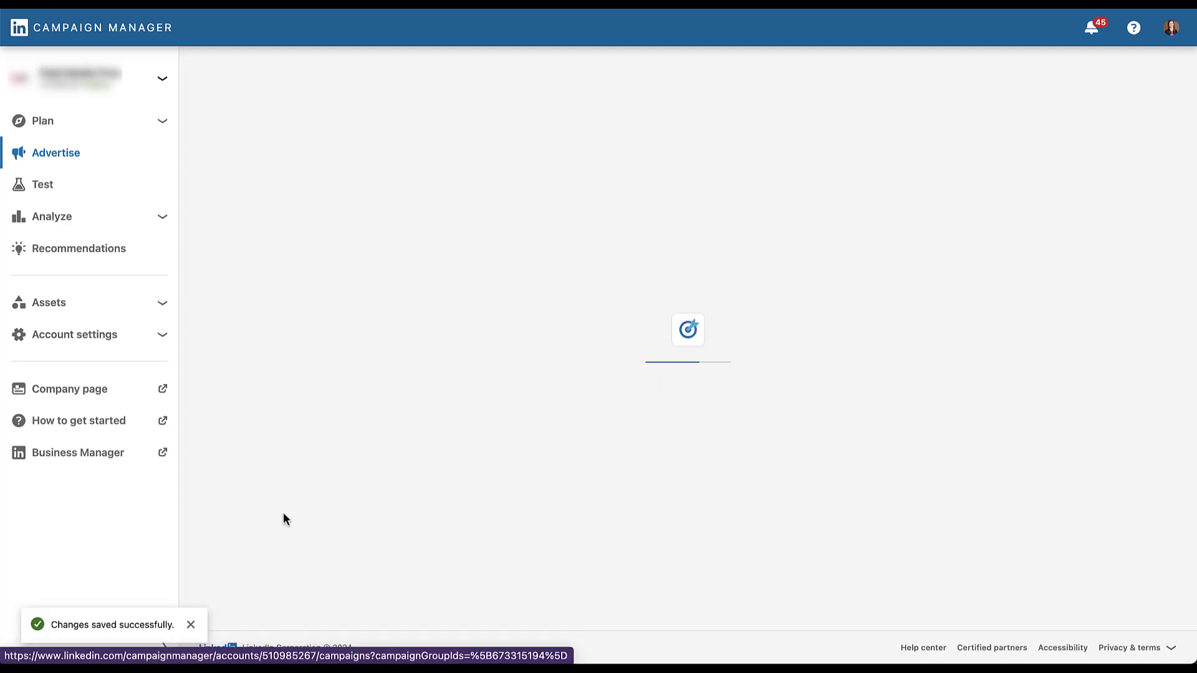
left_click(262, 127)
left_click(275, 167)
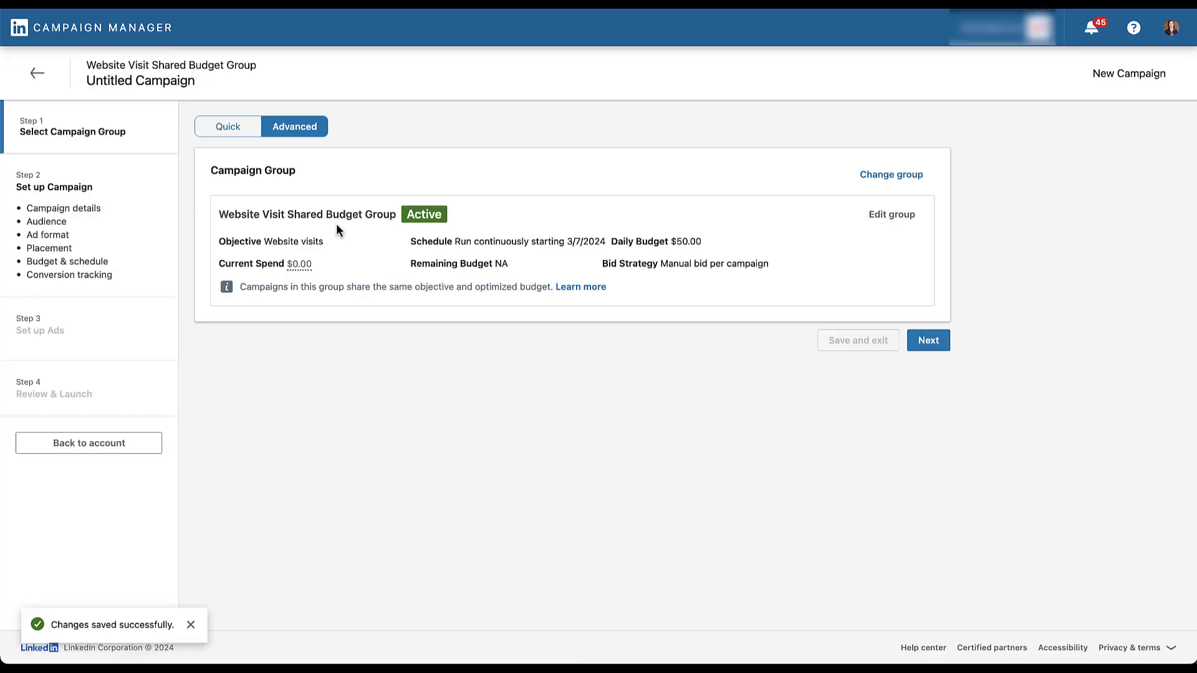
left_click(932, 343)
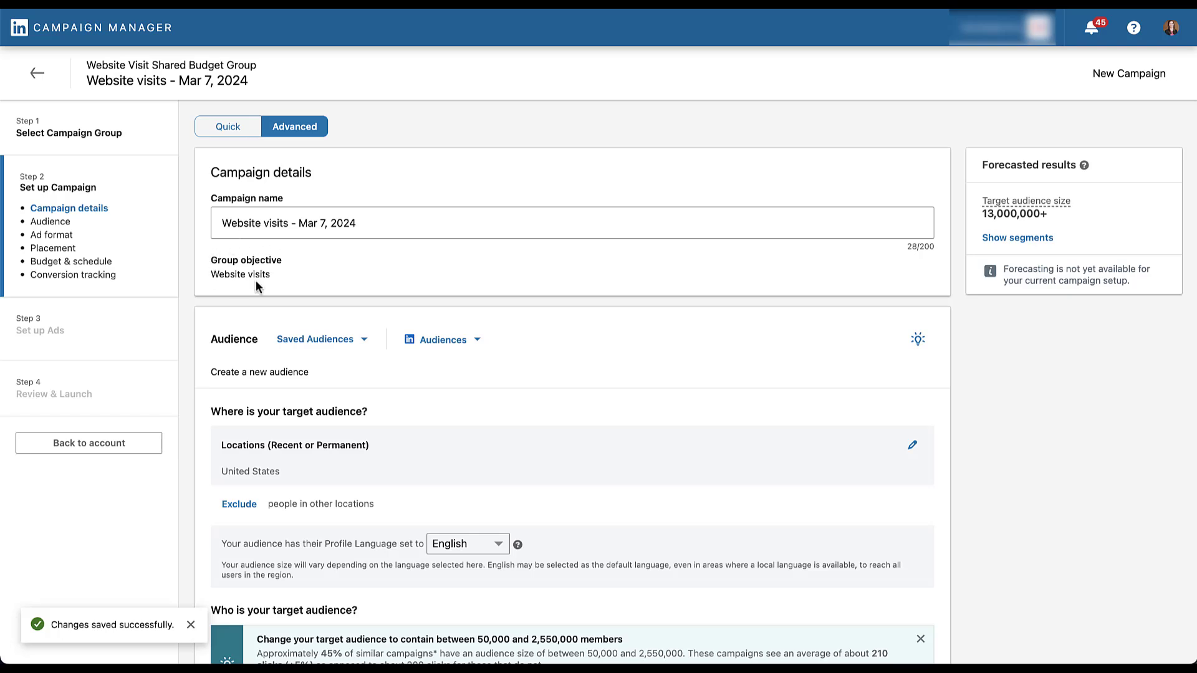
View the group from the campaign's Budget & Schedule section and open it for editing, exiting the campaign without saving
scroll(186, 342, "down", 14)
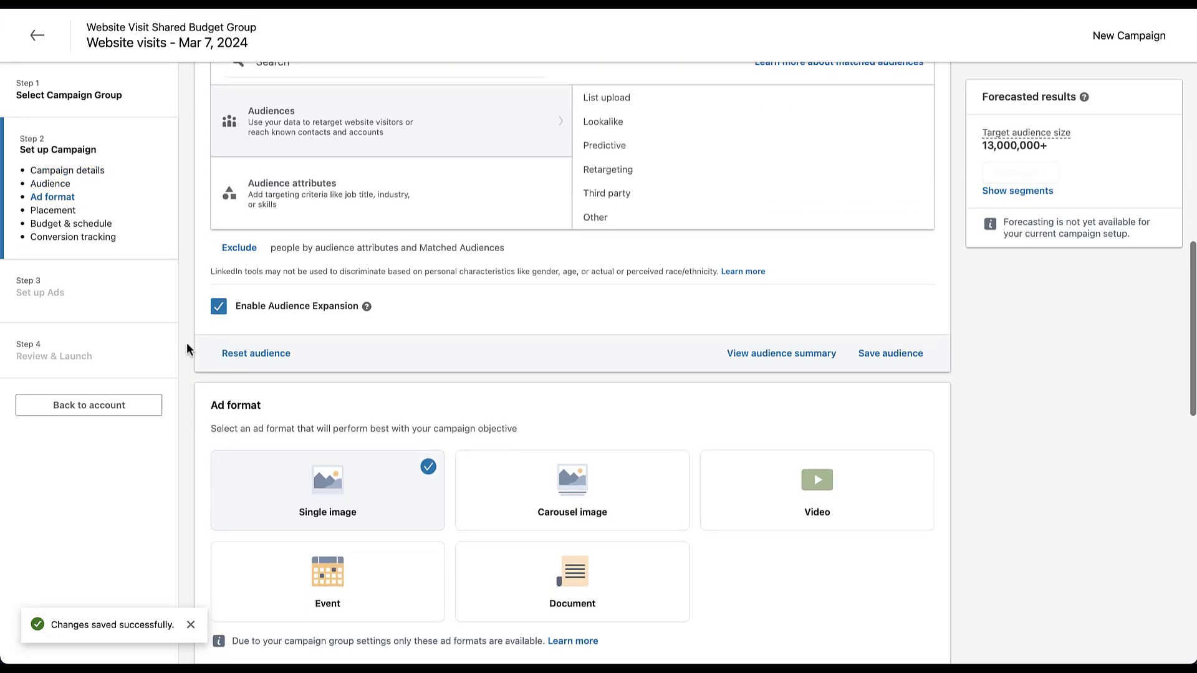
scroll(186, 342, "down", 5)
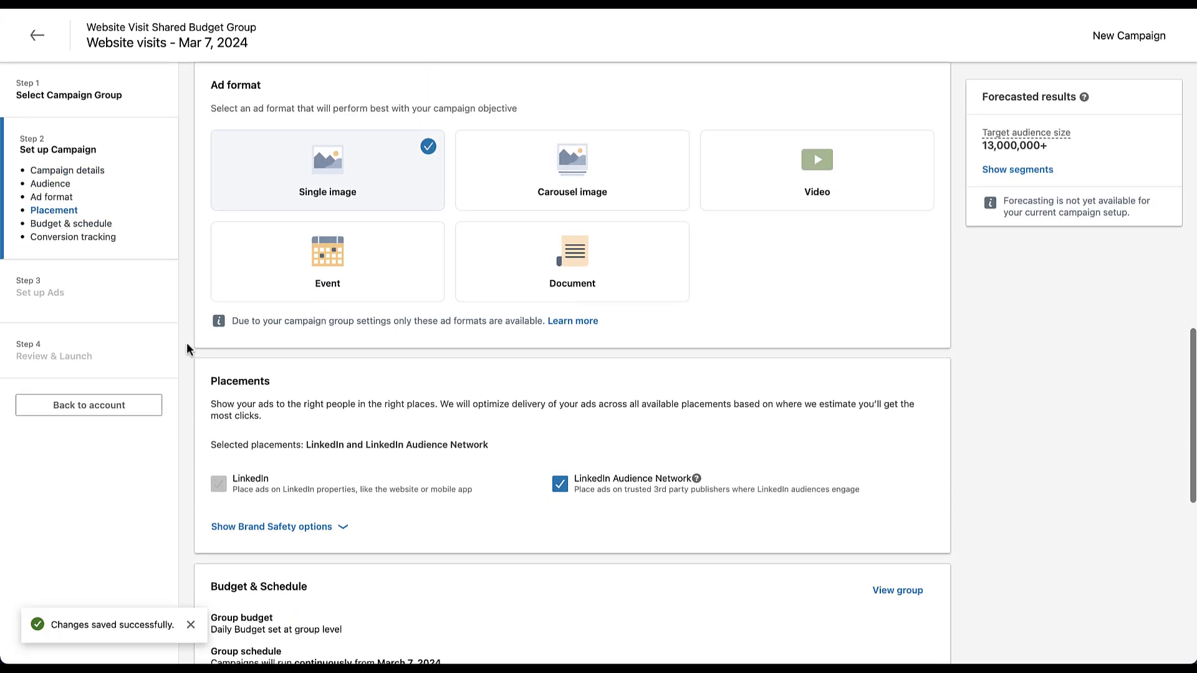
scroll(186, 342, "down", 8)
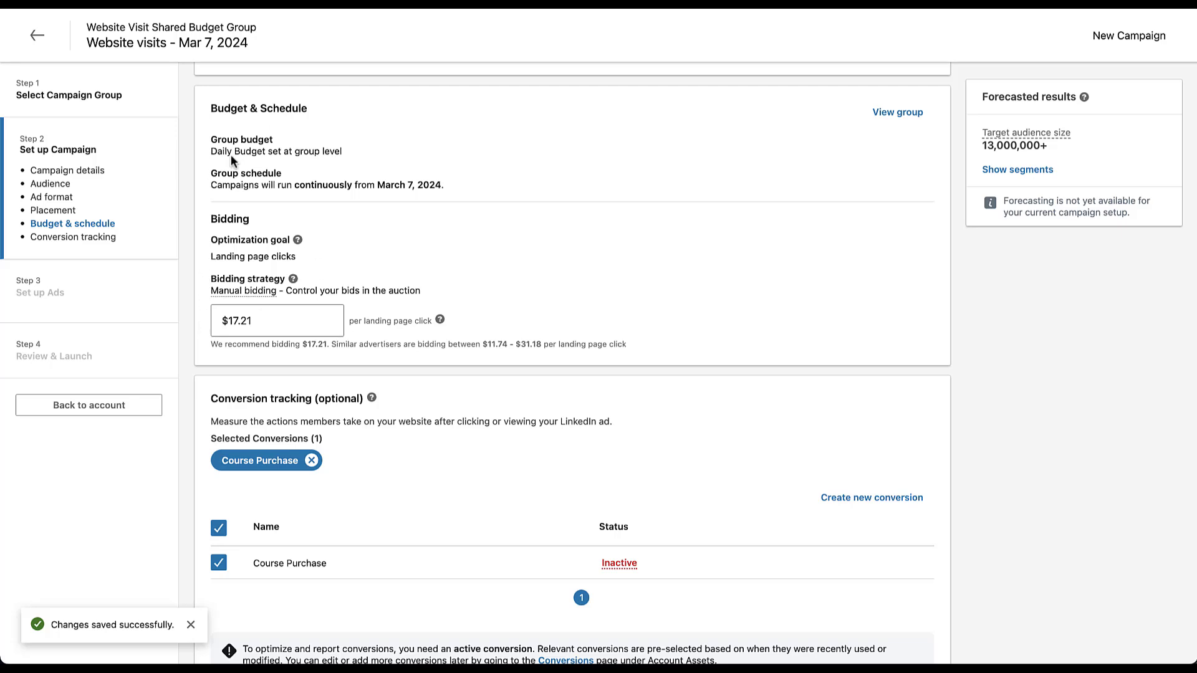
left_click(888, 124)
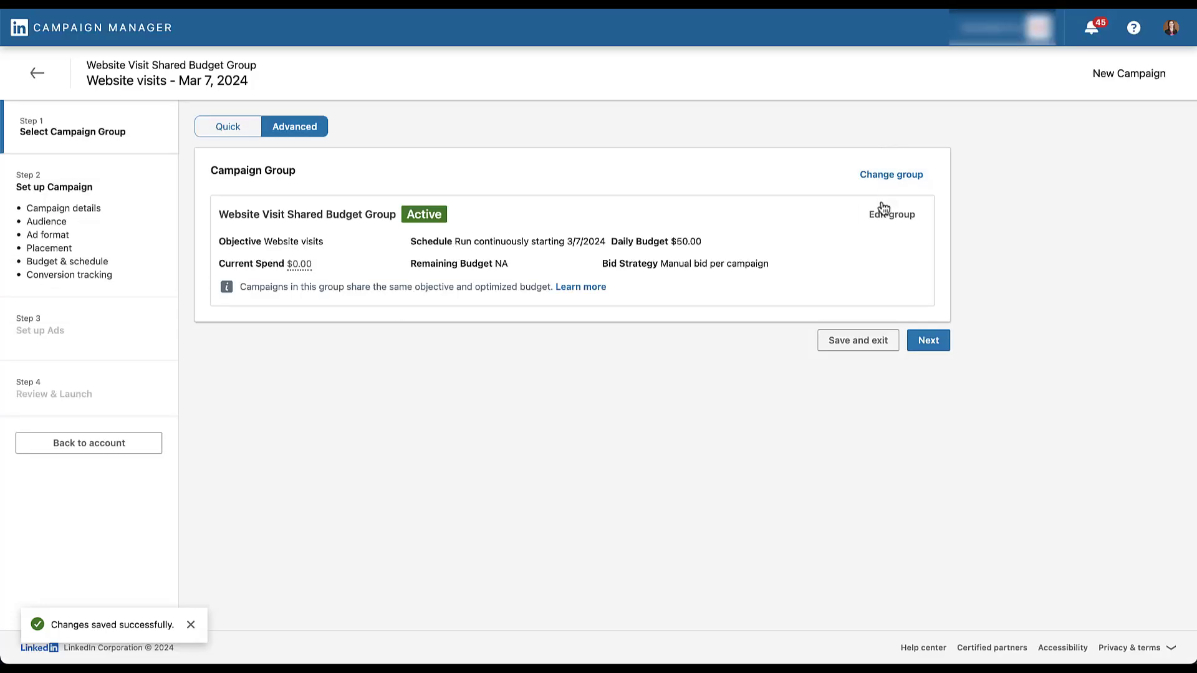
left_click(883, 216)
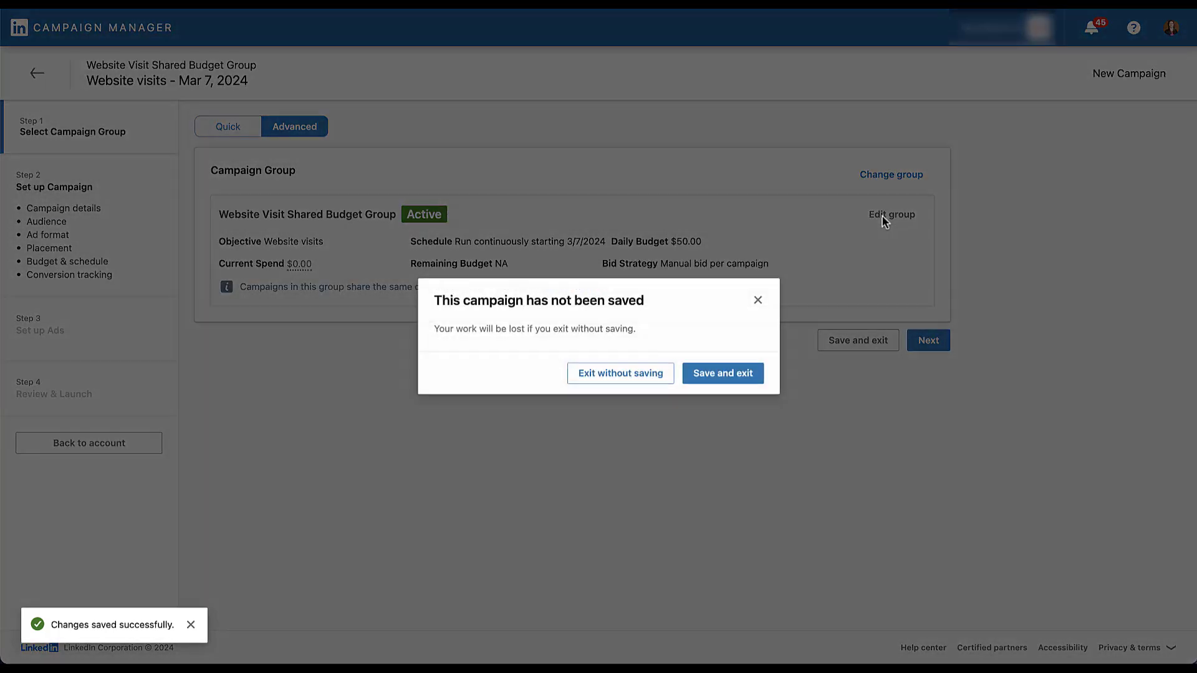
left_click(639, 386)
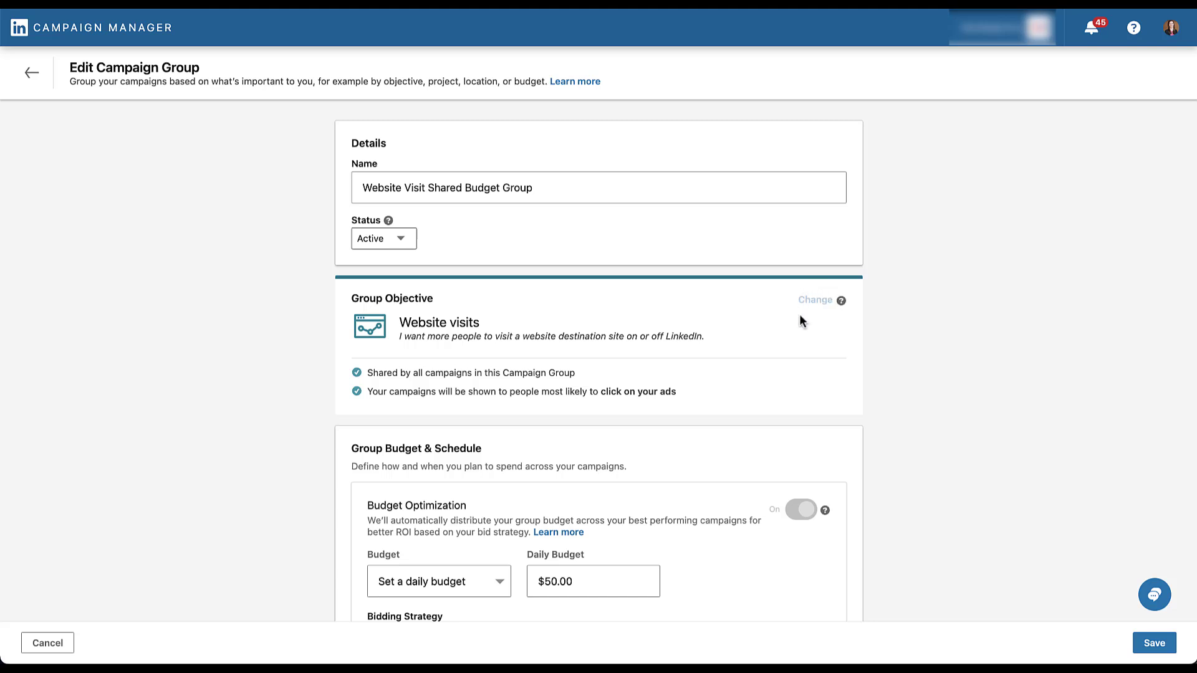
Switch the campaign group's schedule from running continuously to a set start and end date
scroll(850, 436, "down", 3)
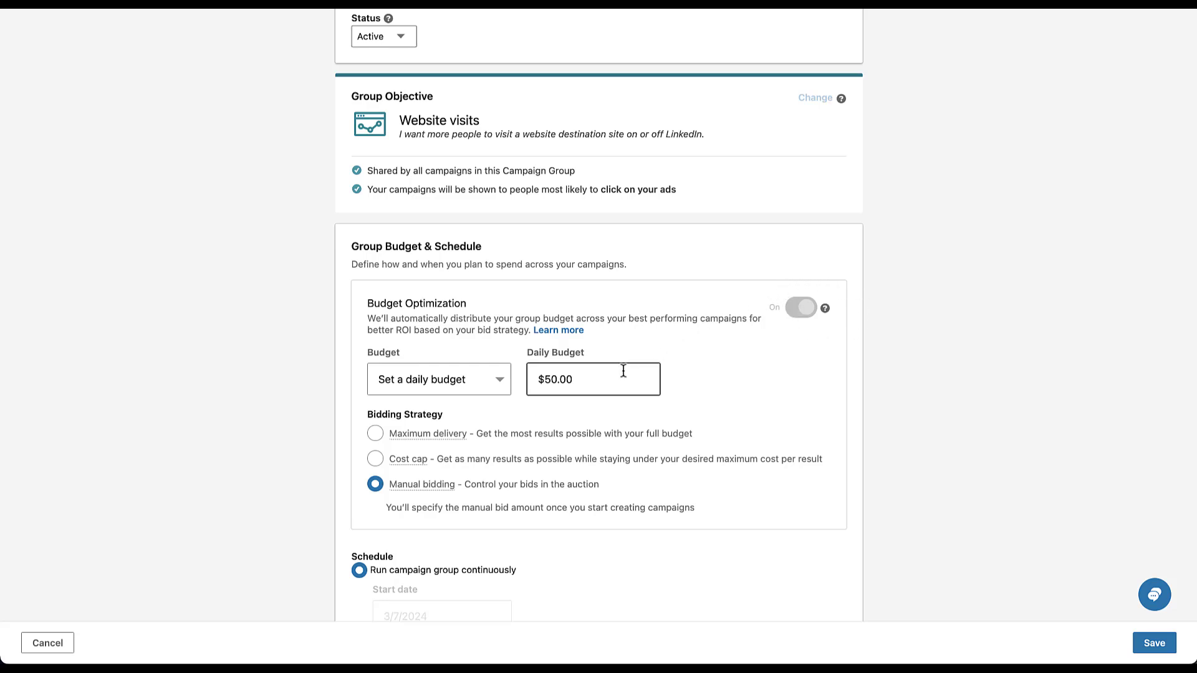
scroll(361, 447, "down", 2)
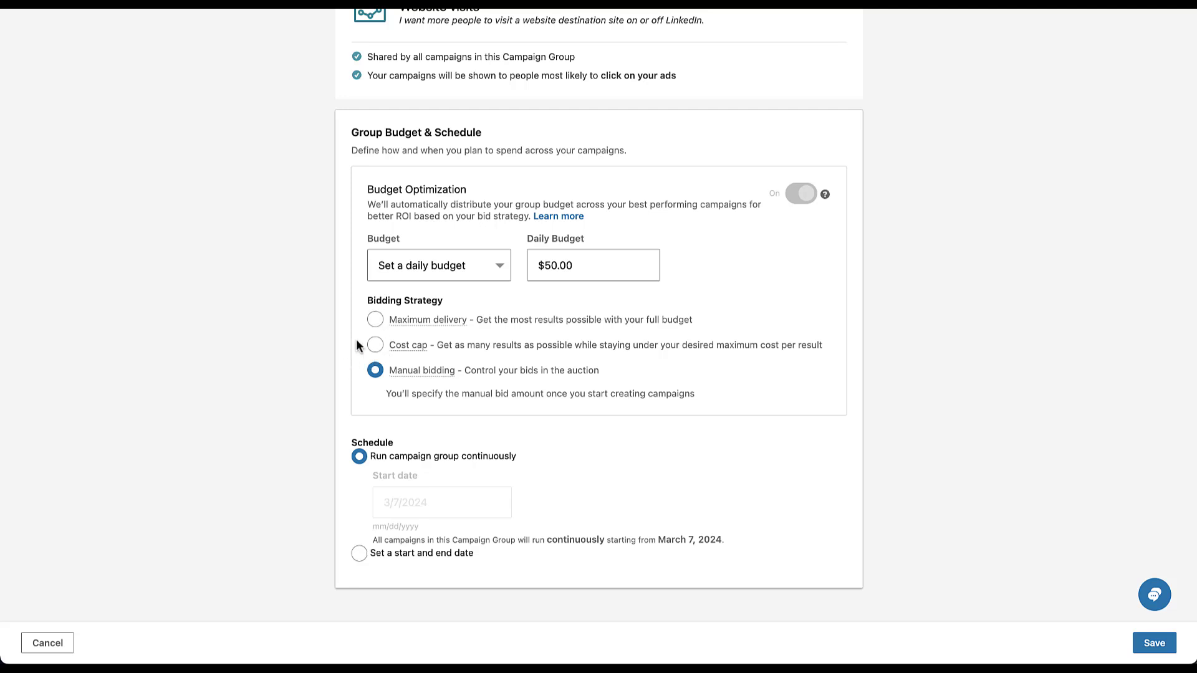
left_click(359, 554)
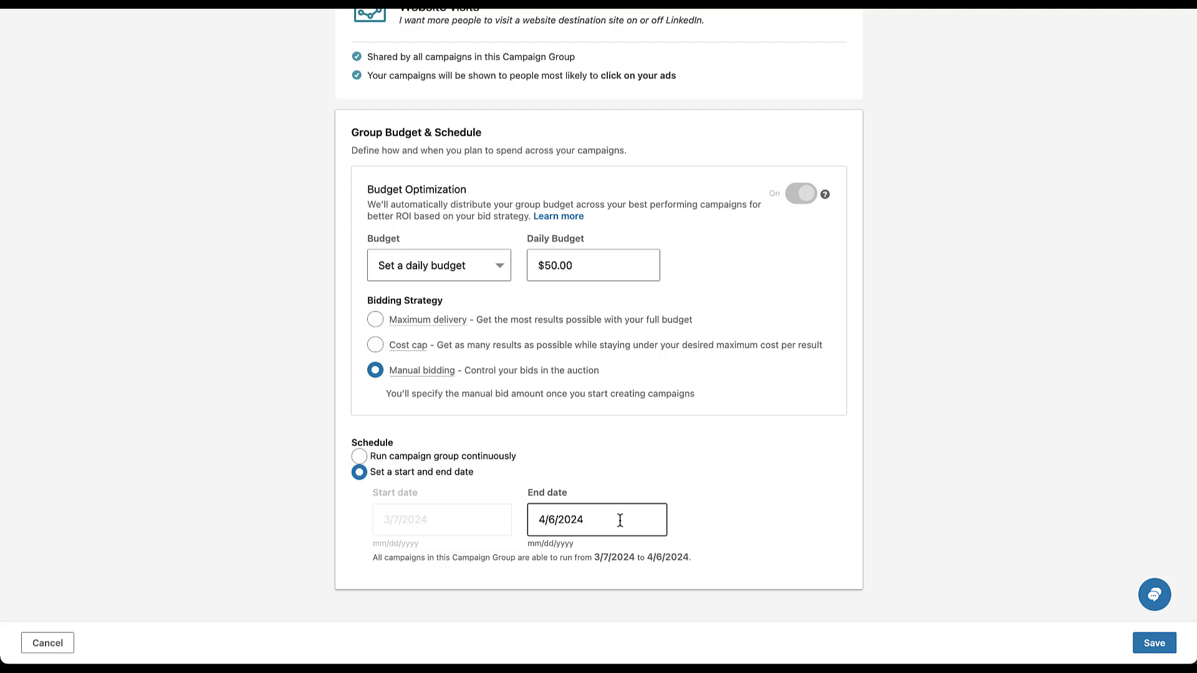
scroll(901, 327, "up", 5)
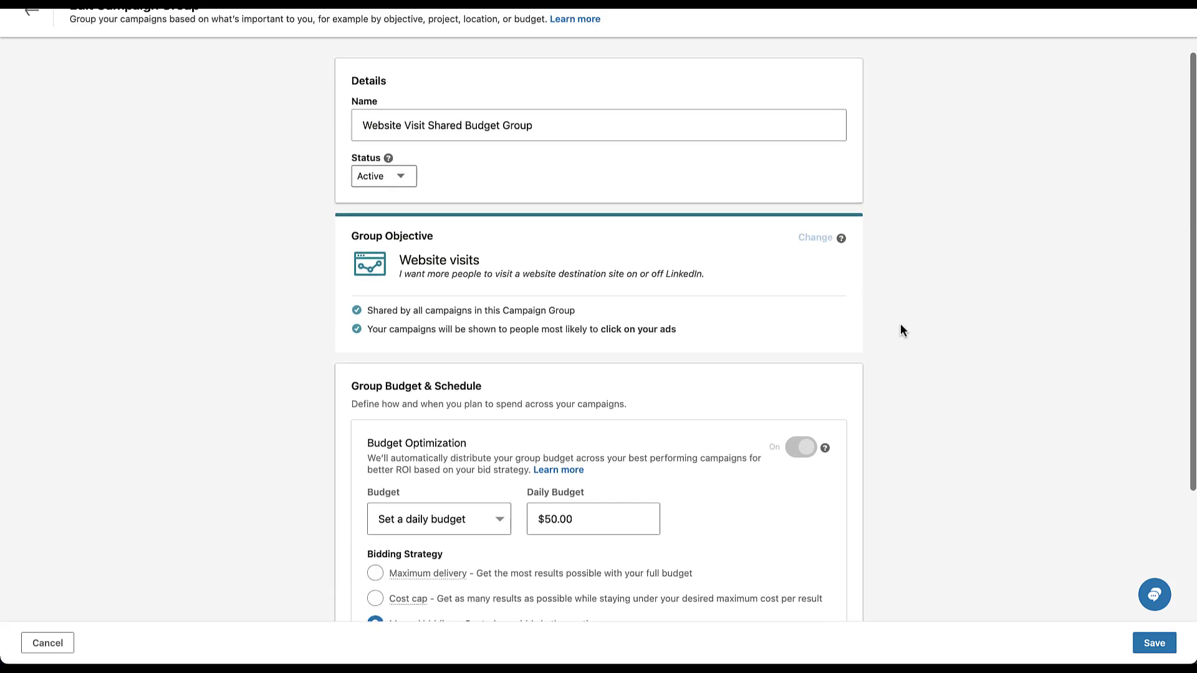